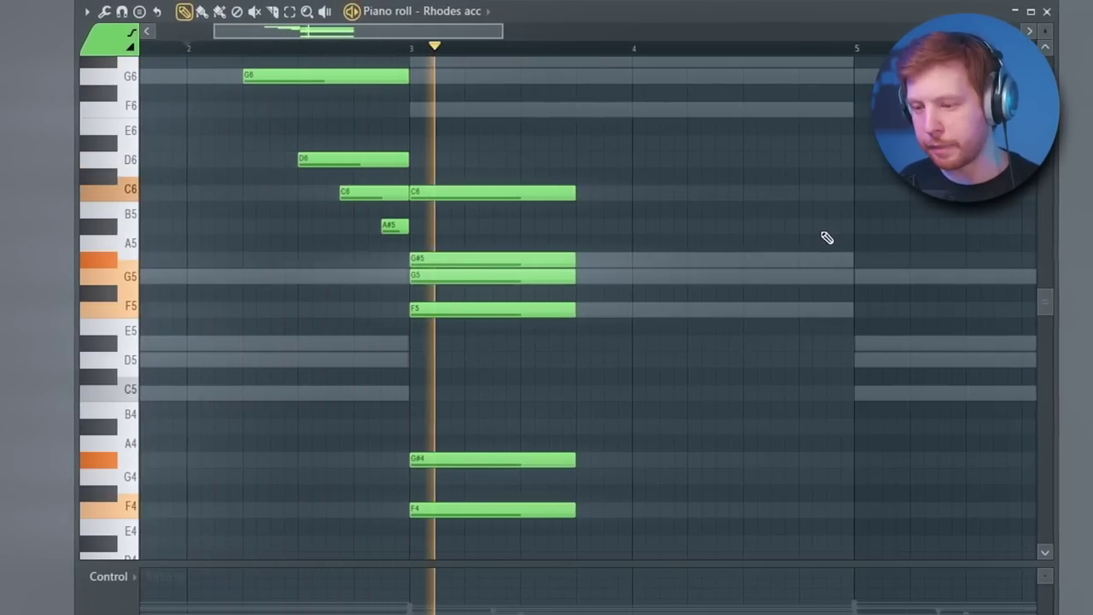
Add short G#5, F5 and G#4 notes after the bar 3 chord, and delete the low notes beneath the chords in bars 7 and 8.
{"action": "left_click", "coordinate": [594, 260]}
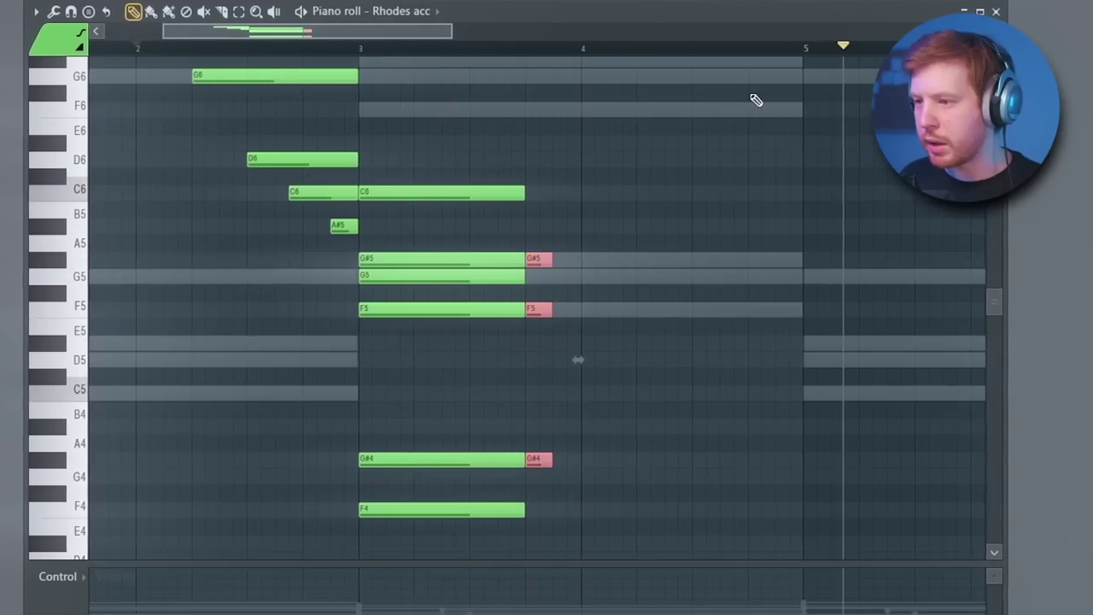
{"action": "left_click", "coordinate": [752, 49]}
{"action": "key", "text": "space"}
{"action": "key", "text": "space"}
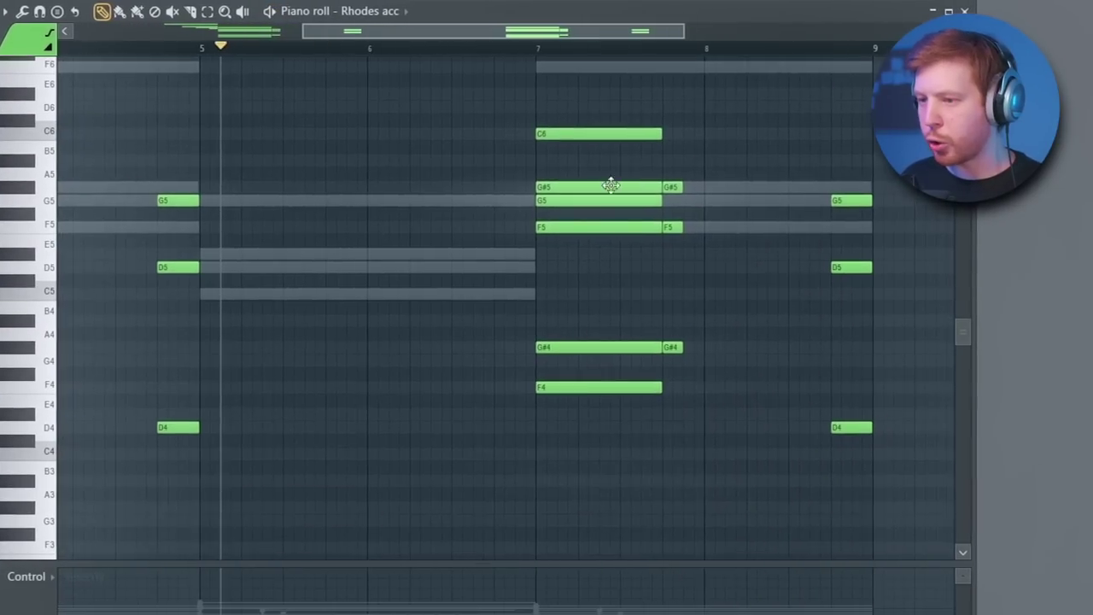
{"action": "left_click_drag", "start_coordinate": [524, 288], "coordinate": [865, 518]}
{"action": "key", "text": "Delete"}
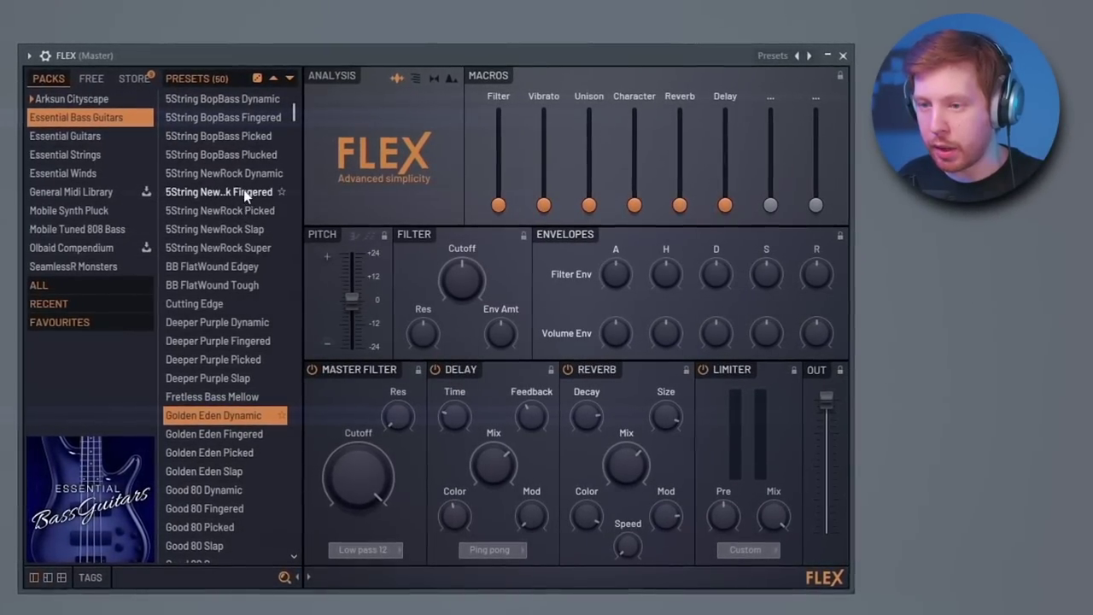
Load the 5String NewRock Fingered preset from Essential Bass Guitars and adjust its Mid macro.
{"action": "left_click", "coordinate": [243, 192]}
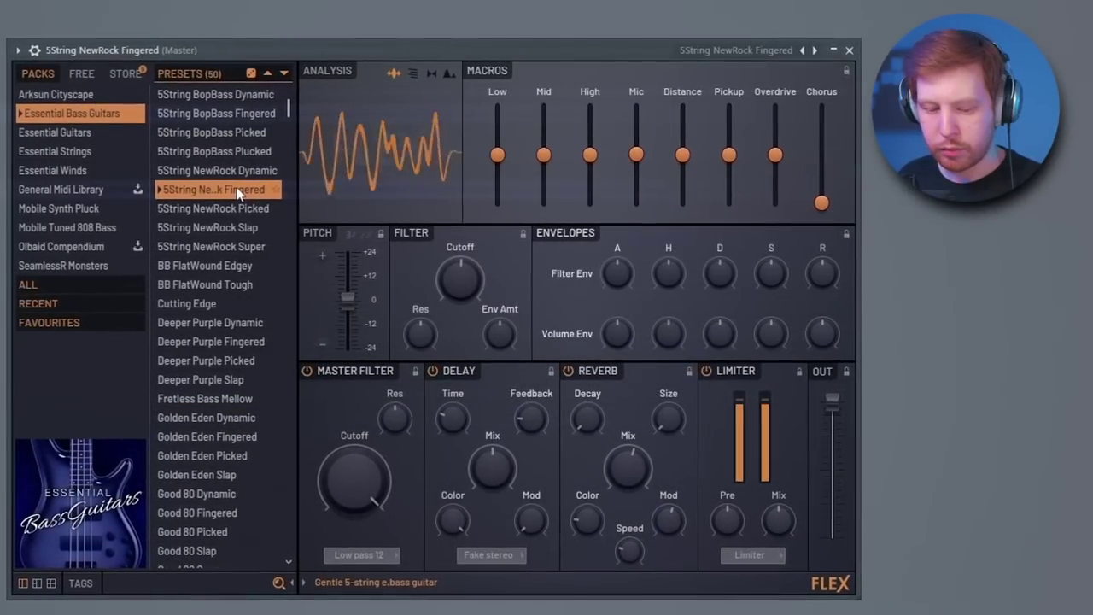
{"action": "left_click_drag", "start_coordinate": [545, 154], "coordinate": [593, 175]}
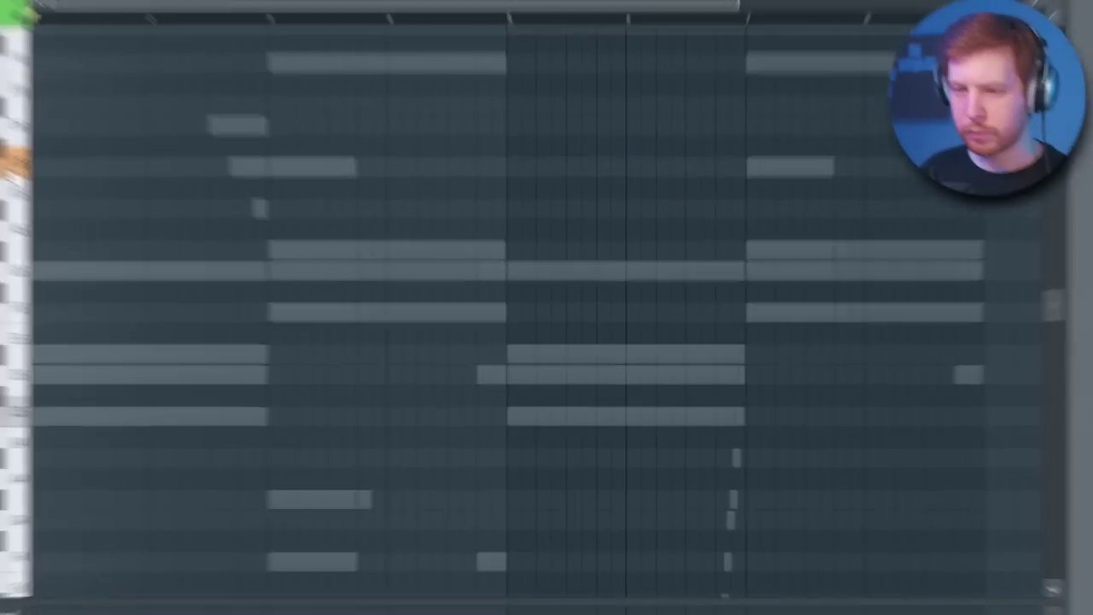
Draw long Omnisphere pad notes about one and a half bars each: C6 at bars 1 and 5, F5 at bars 3 and 7.
{"action": "left_click", "coordinate": [68, 181]}
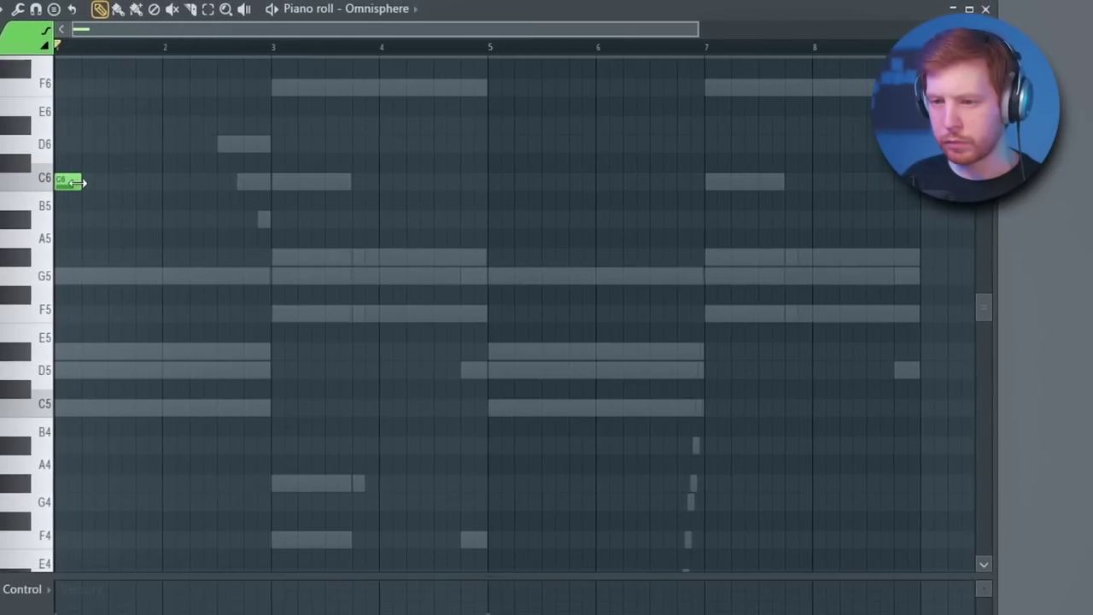
{"action": "left_click_drag", "start_coordinate": [84, 181], "coordinate": [207, 195]}
{"action": "left_click_drag", "start_coordinate": [306, 241], "coordinate": [302, 317]}
{"action": "left_click_drag", "start_coordinate": [447, 275], "coordinate": [493, 176]}
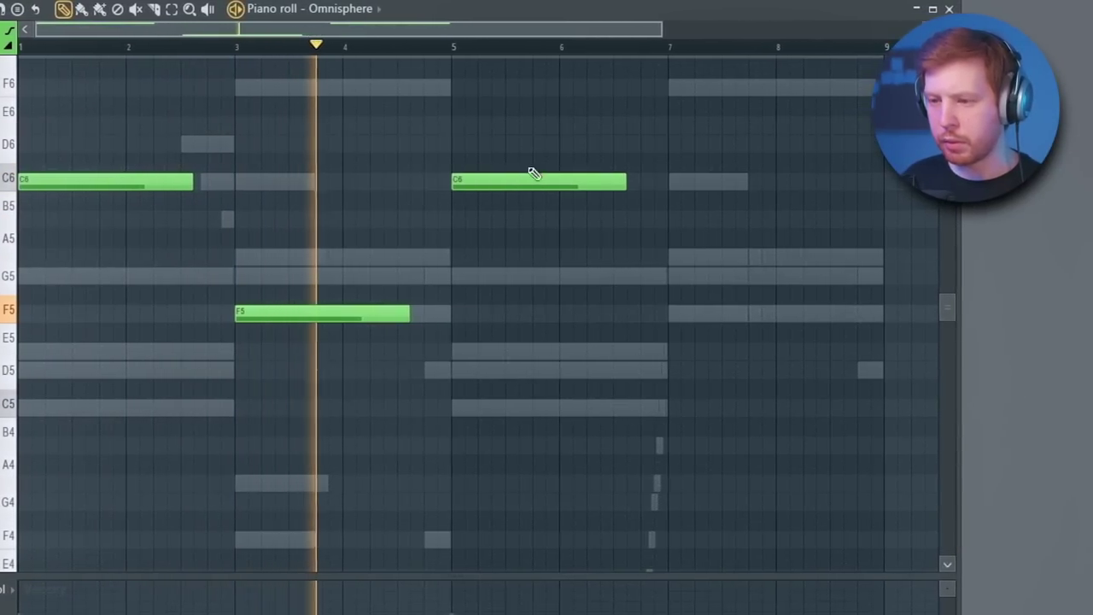
{"action": "left_click_drag", "start_coordinate": [566, 163], "coordinate": [375, 369]}
{"action": "left_click", "coordinate": [675, 312]}
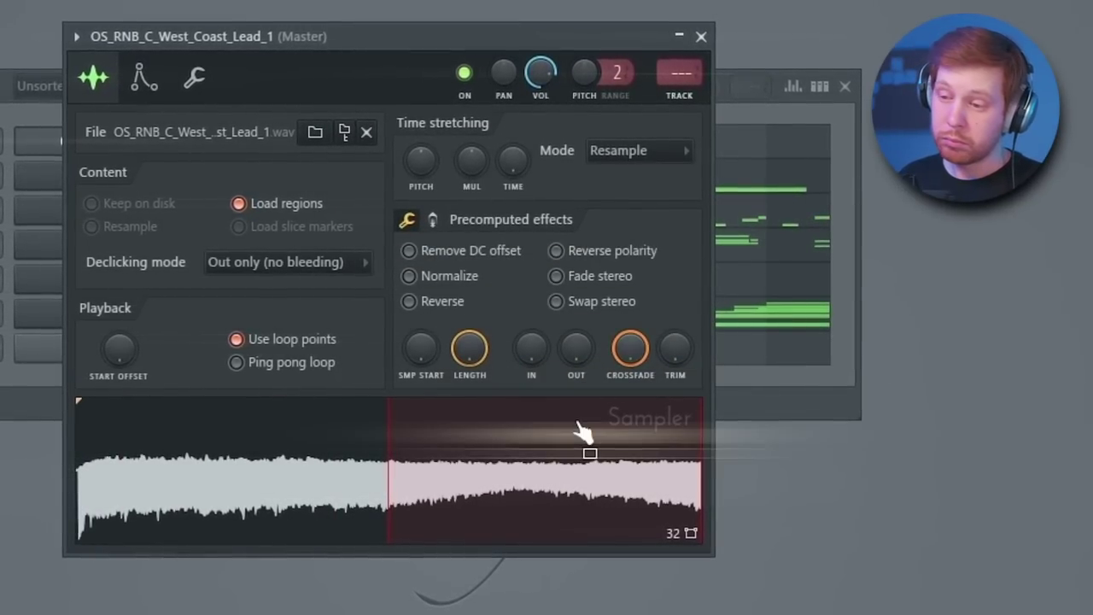
Shorten the OS_RNB_C_West_Coast_Lead_1 sample with its Length control and open the channel's miscellaneous settings.
{"action": "left_click_drag", "start_coordinate": [467, 340], "coordinate": [467, 385]}
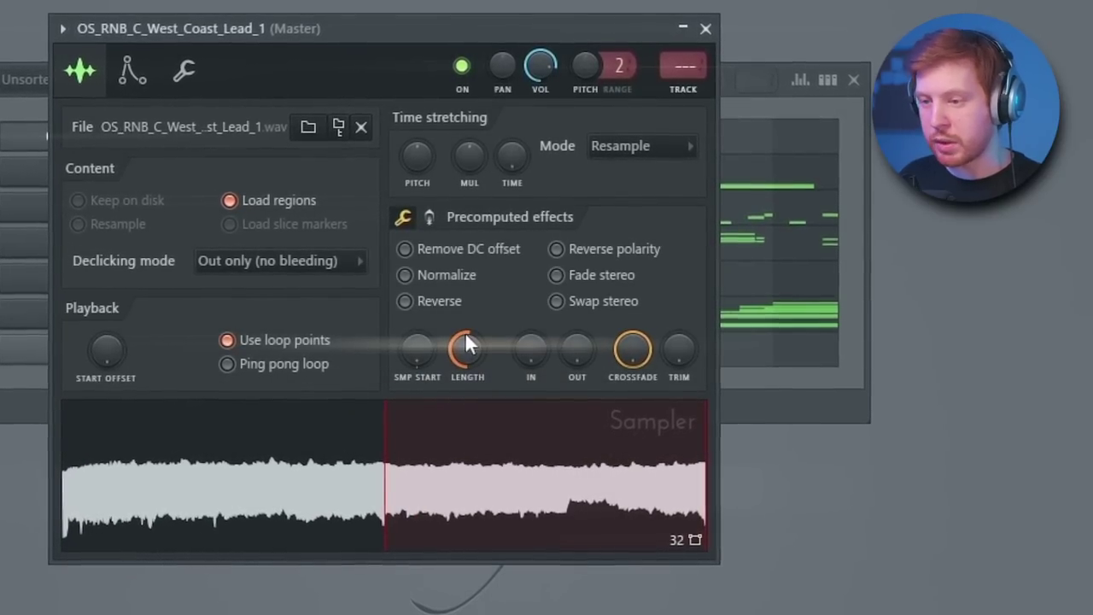
{"action": "left_click", "coordinate": [180, 68]}
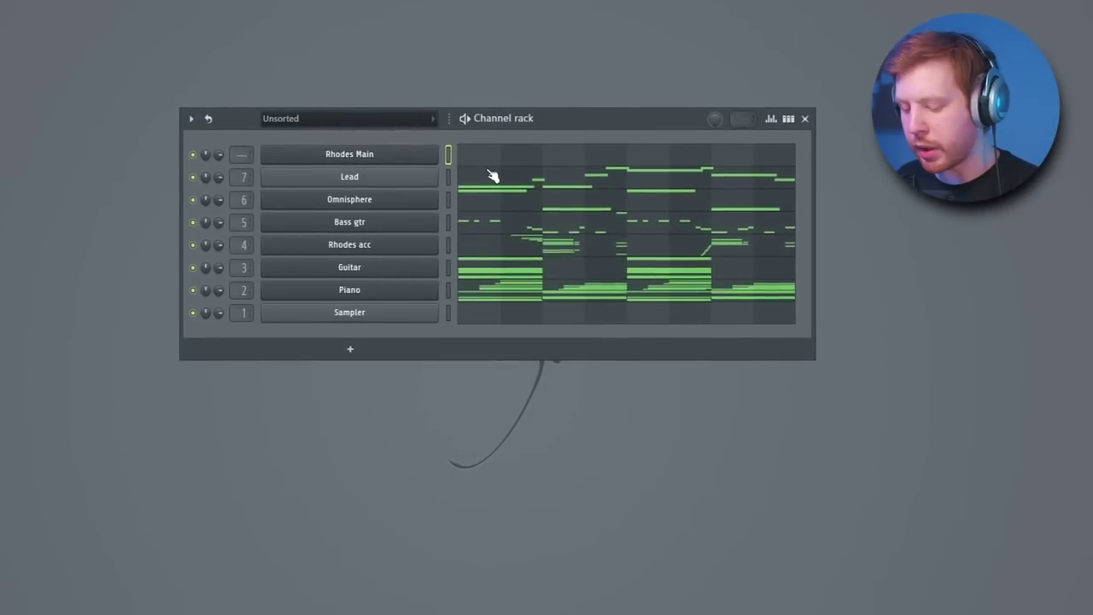
Strum the Rhodes Main chords with the Strumizer, raising the start time strength and start velocity strength, and play them back.
{"action": "left_click", "coordinate": [358, 153]}
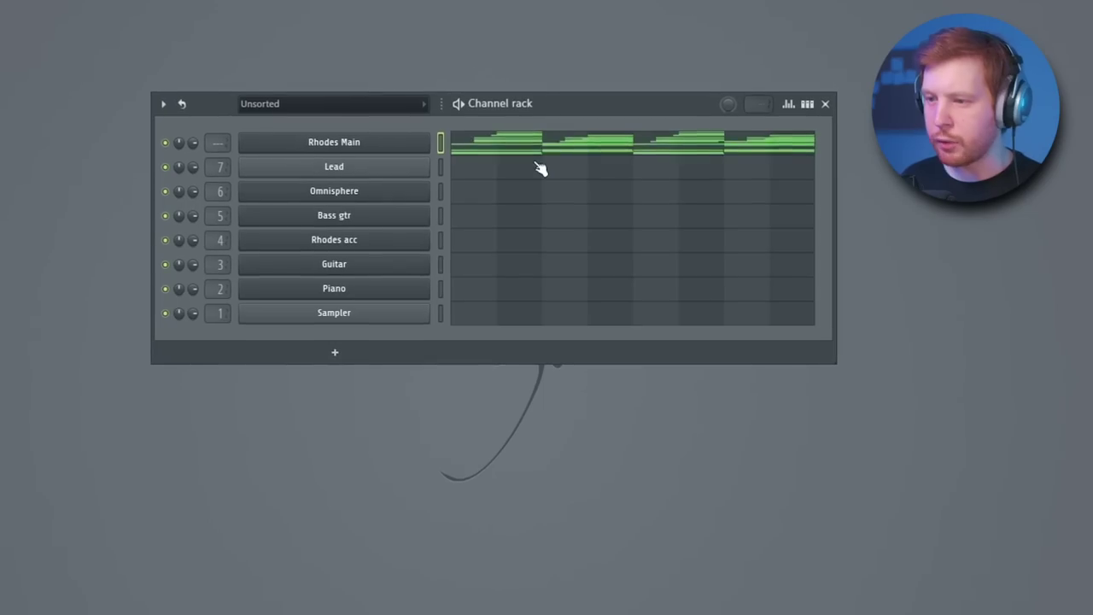
{"action": "left_click", "coordinate": [585, 145]}
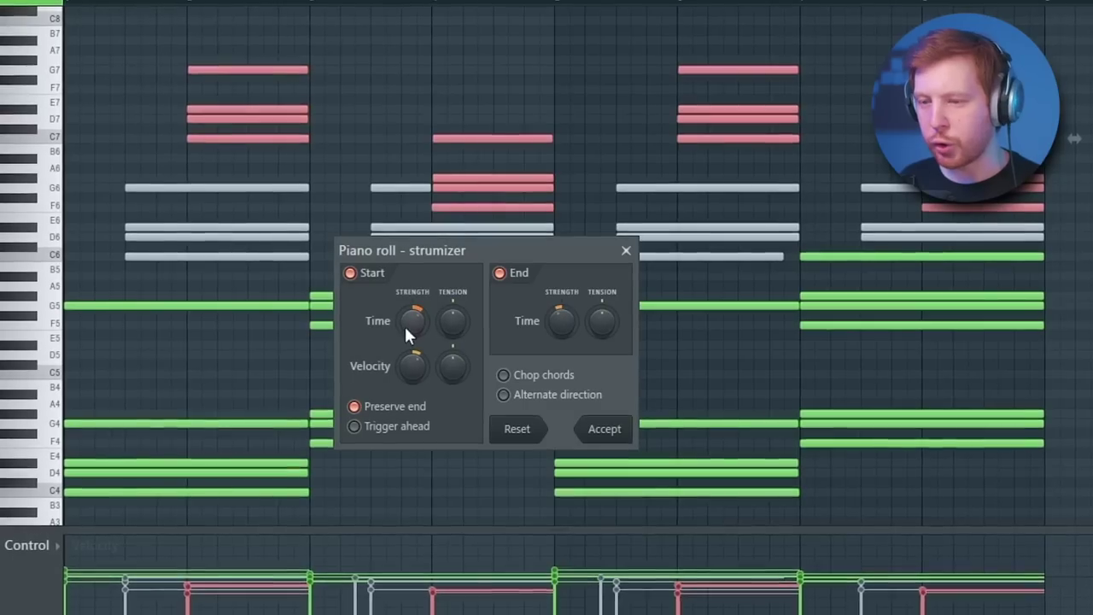
{"action": "left_click_drag", "start_coordinate": [405, 325], "coordinate": [406, 298]}
{"action": "left_click_drag", "start_coordinate": [415, 371], "coordinate": [415, 345]}
{"action": "key", "text": "space"}
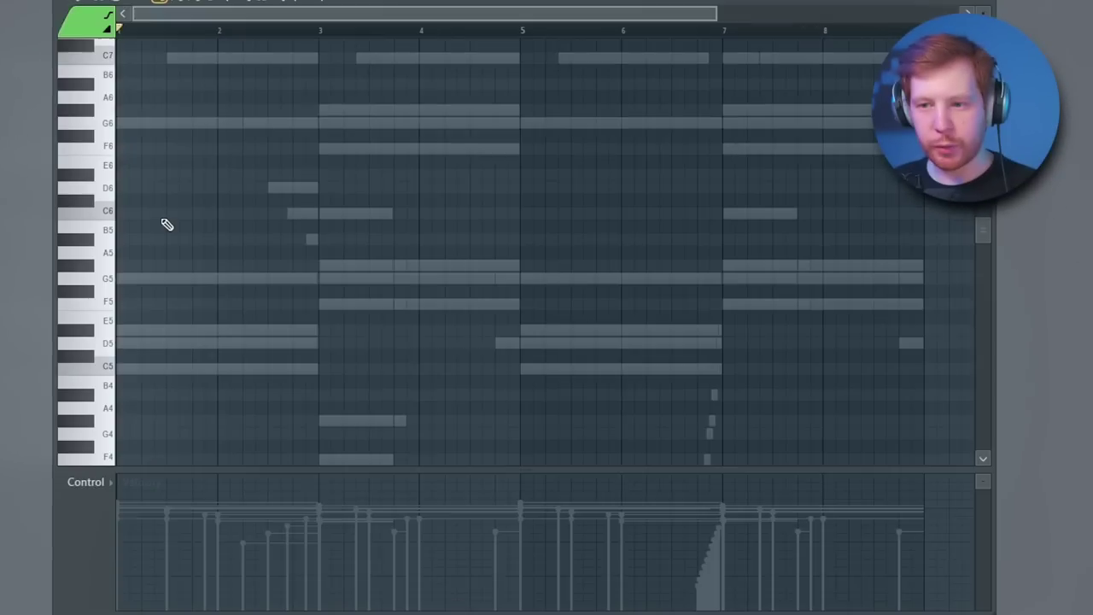
Program the MZ 808 [Ardist] bassline with C6 notes from bar 1, F6 notes from bar 3 and a short G#5 late in bar 4.
{"action": "key", "text": "F6"}
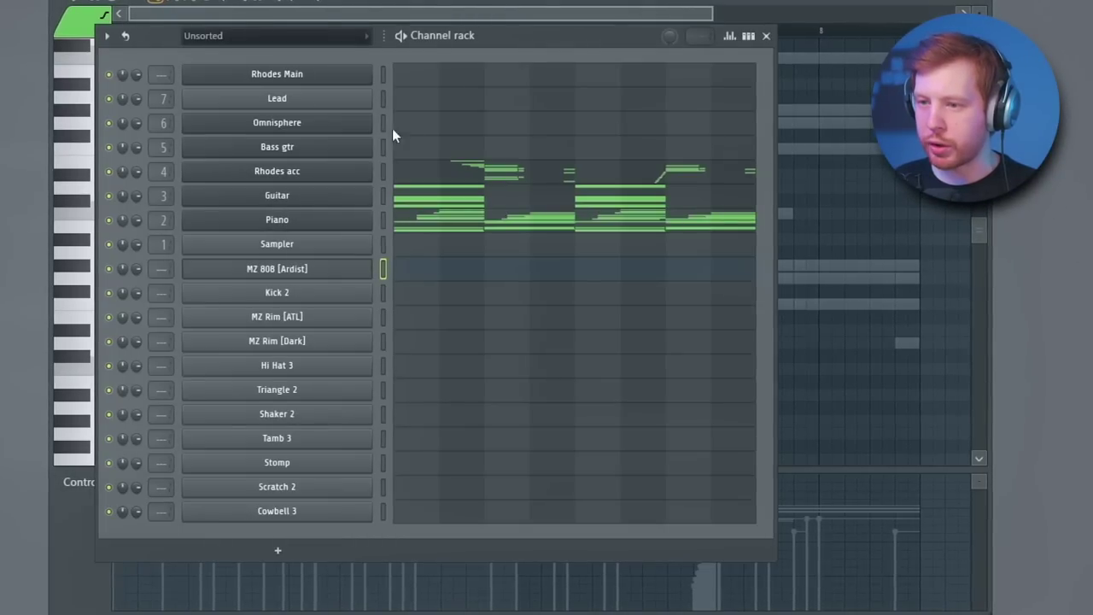
{"action": "left_click", "coordinate": [301, 268]}
{"action": "right_click", "coordinate": [803, 145]}
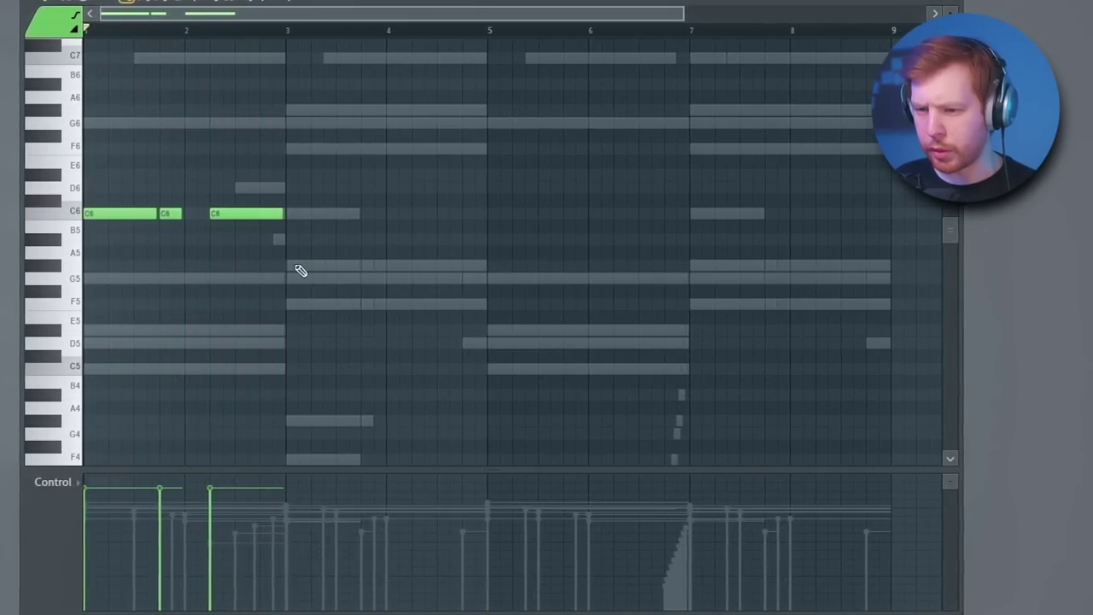
{"action": "left_click", "coordinate": [362, 152]}
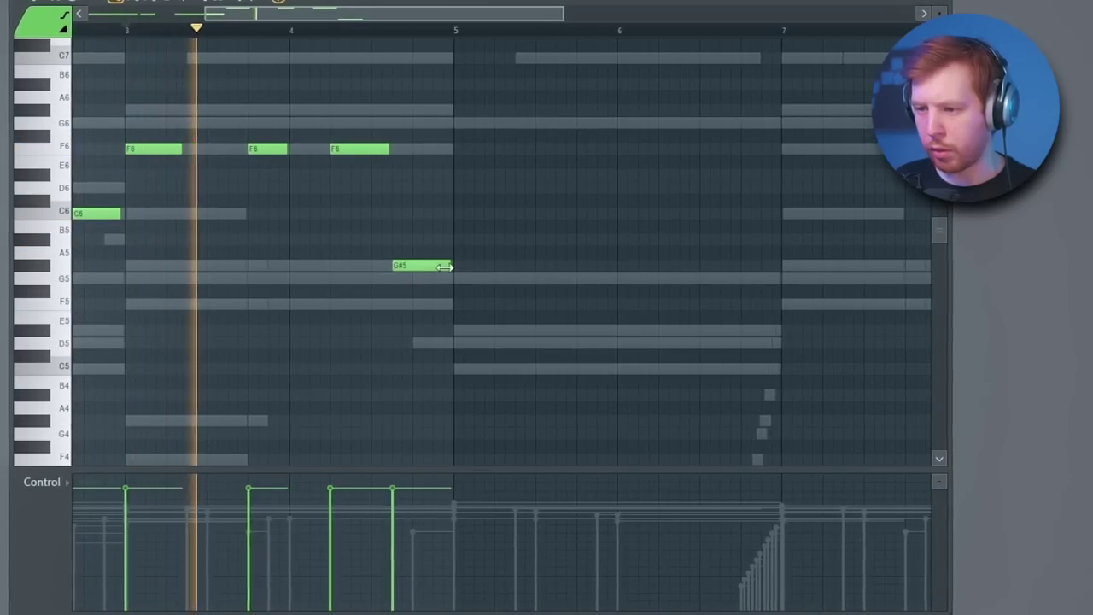
{"action": "left_click_drag", "start_coordinate": [444, 267], "coordinate": [403, 268]}
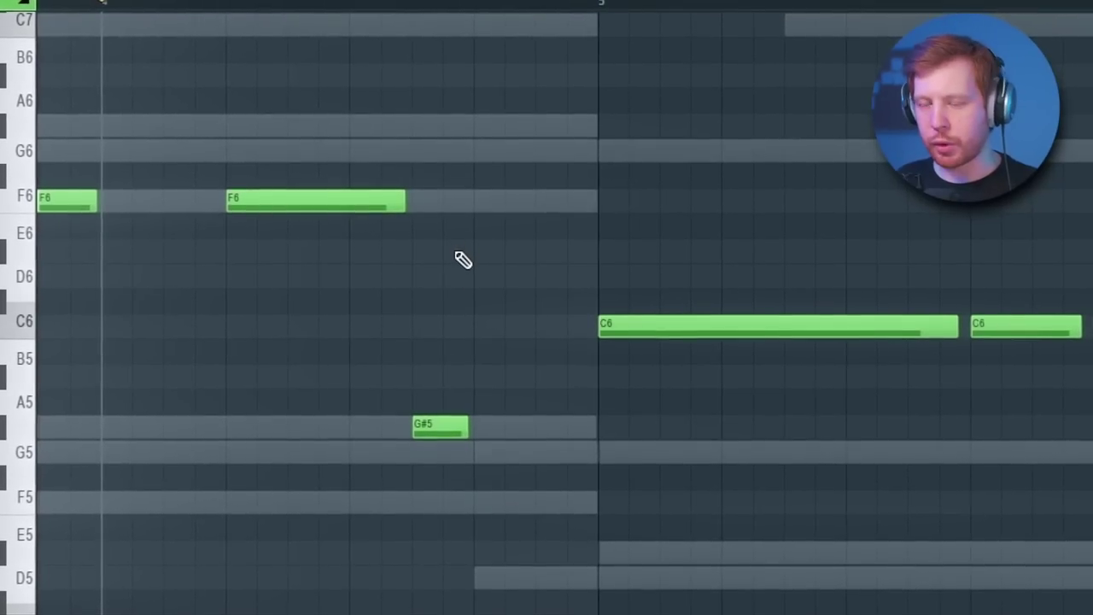
{"action": "left_click_drag", "start_coordinate": [488, 317], "coordinate": [401, 454]}
{"action": "left_click_drag", "start_coordinate": [494, 343], "coordinate": [601, 538]}
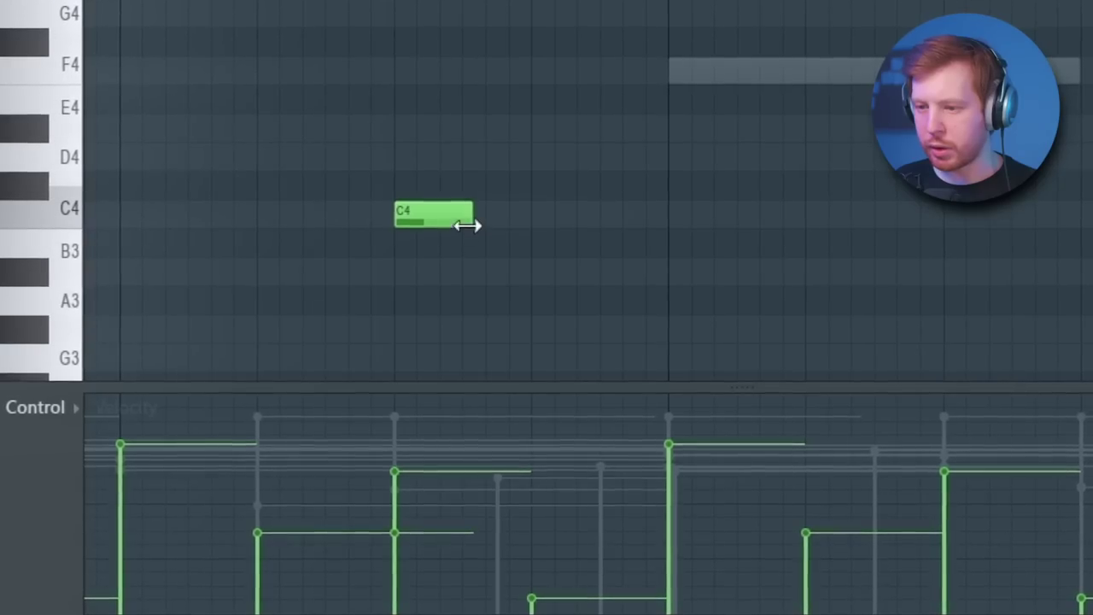
Duplicate short hi-hat notes into pitched rolls at C4 and G4 below the steady C5 pattern.
{"action": "key", "text": "ctrl+a"}
{"action": "key", "text": "ctrl+b"}
{"action": "key", "text": "ctrl+b"}
{"action": "key", "text": "ctrl+b"}
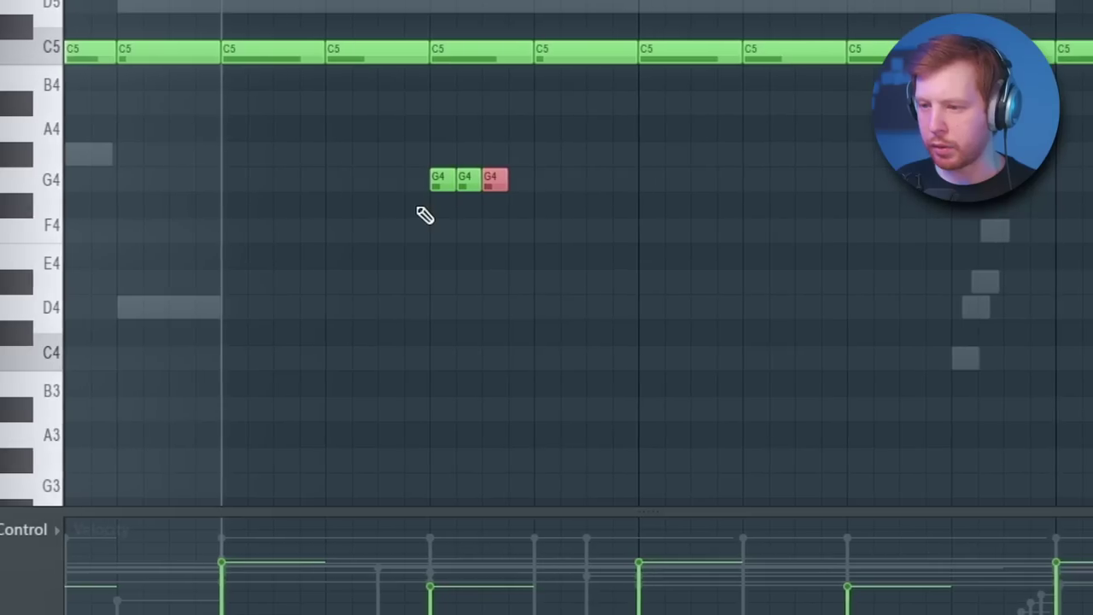
Select the hi-hat roll notes and vary their note panning.
{"action": "key", "text": "ctrl+a"}
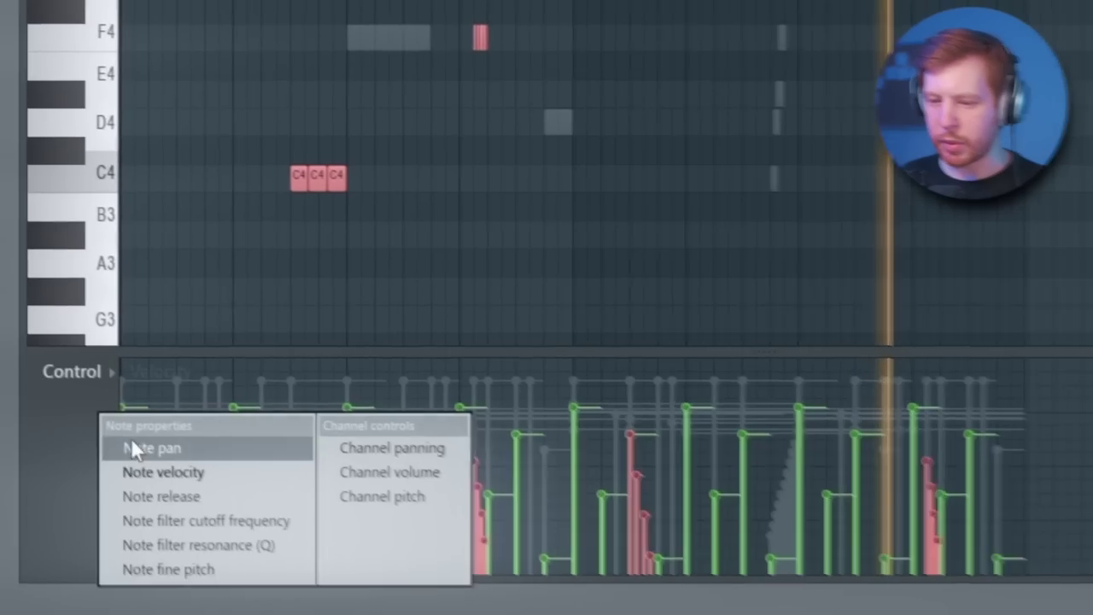
{"action": "left_click", "coordinate": [133, 442]}
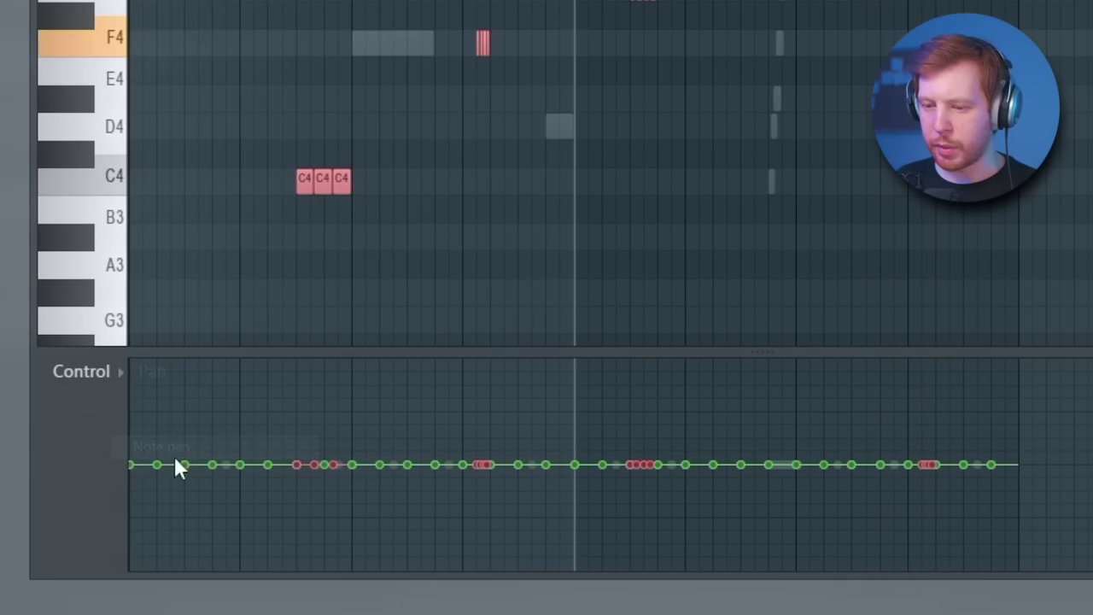
{"action": "mouse_move", "coordinate": [285, 405]}
{"action": "left_mouse_down"}
{"action": "mouse_move", "coordinate": [340, 438]}
{"action": "mouse_move", "coordinate": [347, 456]}
{"action": "left_mouse_up"}
{"action": "left_click_drag", "start_coordinate": [459, 516], "coordinate": [502, 511]}
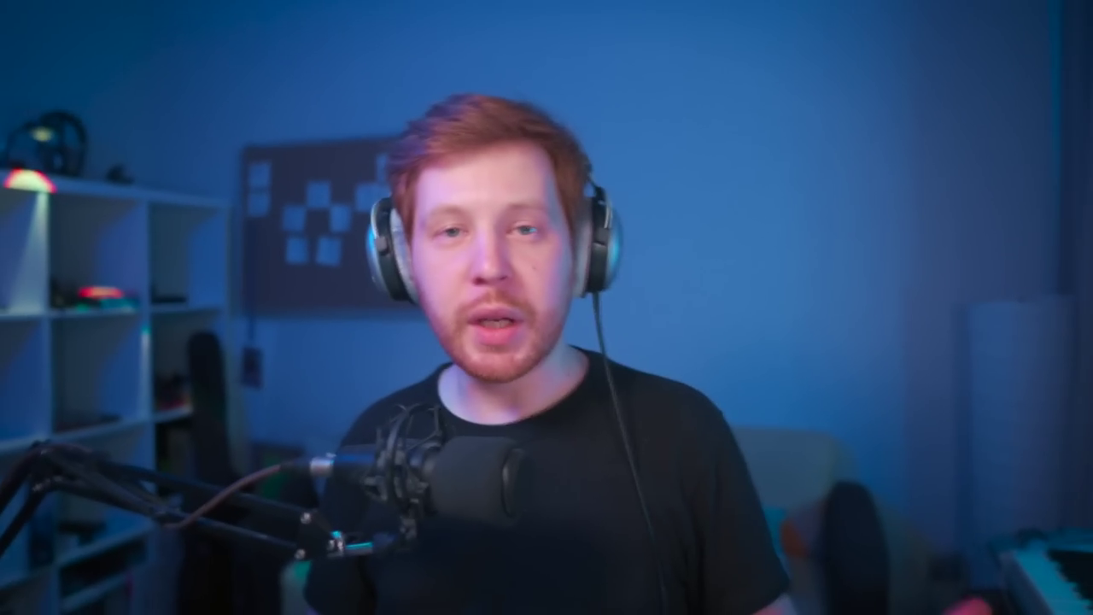
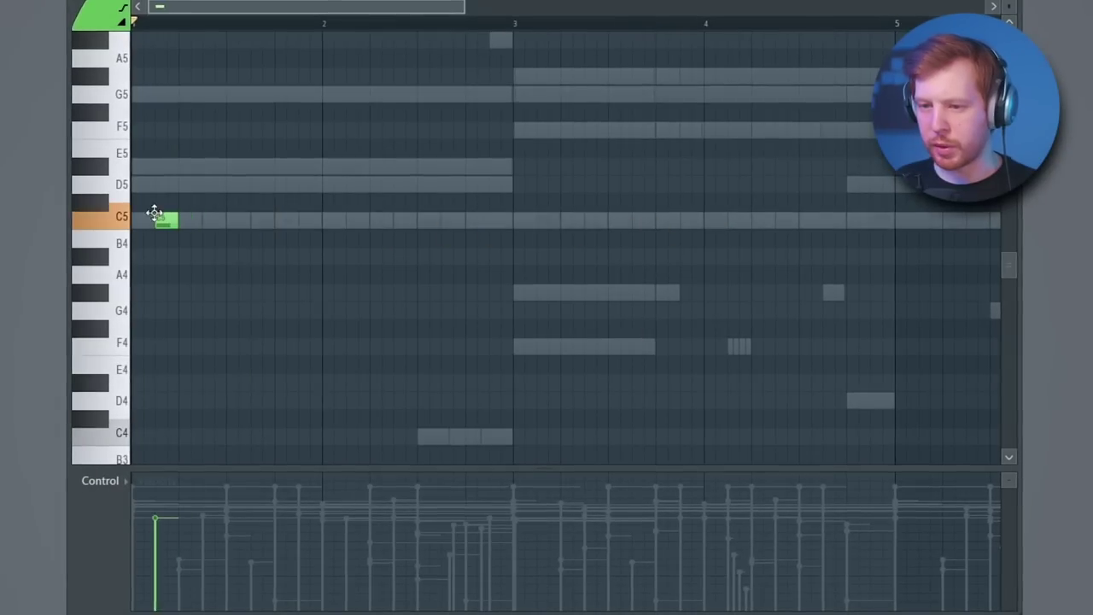
Add another C5 hit late in bar 1 of the percussion pattern, play it and adjust its velocity.
{"action": "left_click", "coordinate": [276, 221]}
{"action": "key", "text": "ctrl+a"}
{"action": "key", "text": "space"}
{"action": "left_click", "coordinate": [287, 536]}
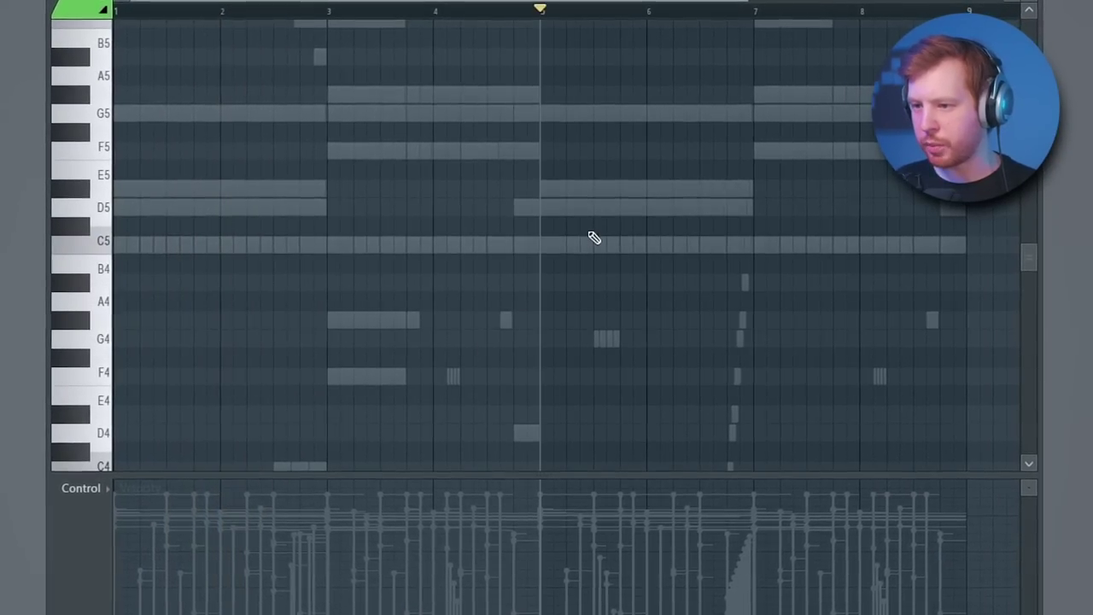
Place a C5 percussion hit near the end of bar 4 and select the pattern's notes.
{"action": "scroll", "coordinate": [478, 253], "scroll_direction": "up", "scroll_amount": 2}
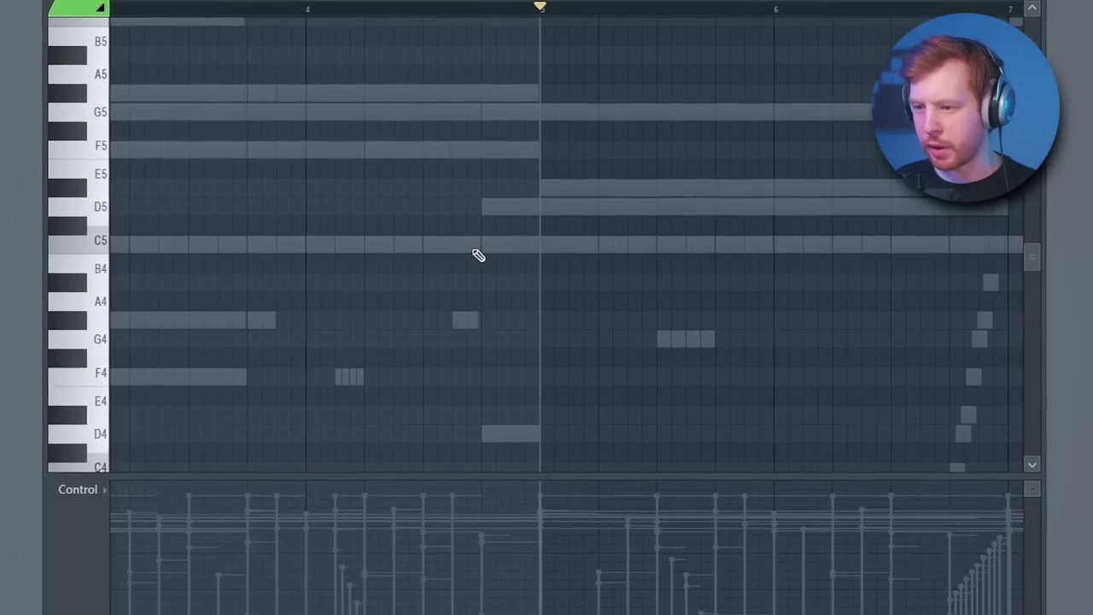
{"action": "left_click", "coordinate": [497, 245]}
{"action": "key", "text": "ctrl+a"}
Play the percussion pattern and add C5 hits on the last beat of bar 1 and early in bar 2.
{"action": "key", "text": "space"}
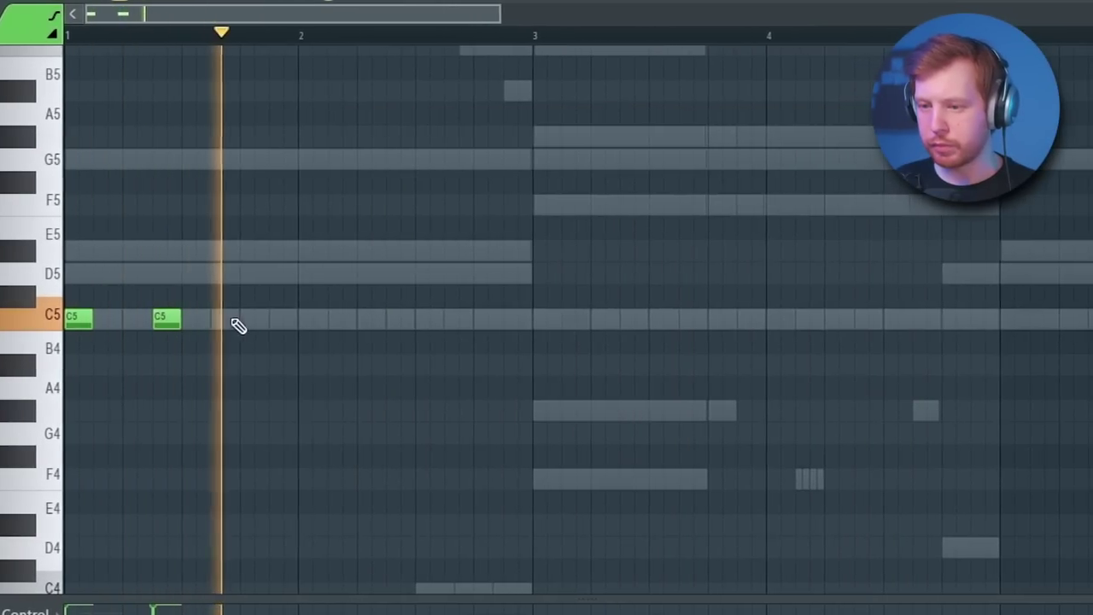
{"action": "left_click", "coordinate": [239, 317]}
{"action": "left_click", "coordinate": [352, 317]}
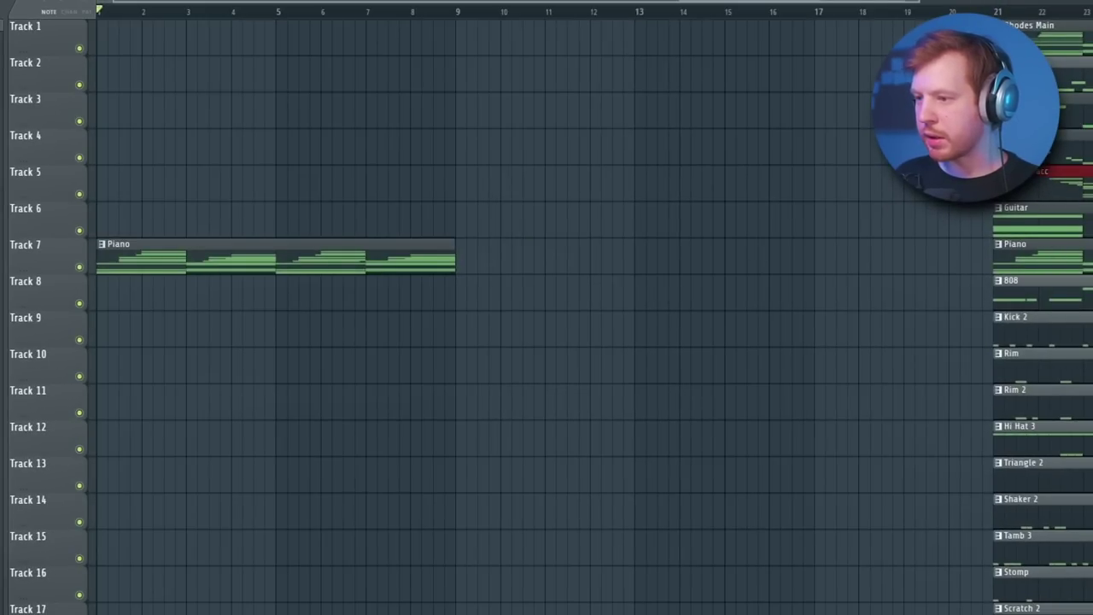
Copy the Pad, Bass gtr and Rhodes acc clips to bar 1, and the Rhodes Main, Bass gtr and Lead clips to bar 9.
{"action": "left_click_drag", "start_coordinate": [1090, 130], "coordinate": [180, 151]}
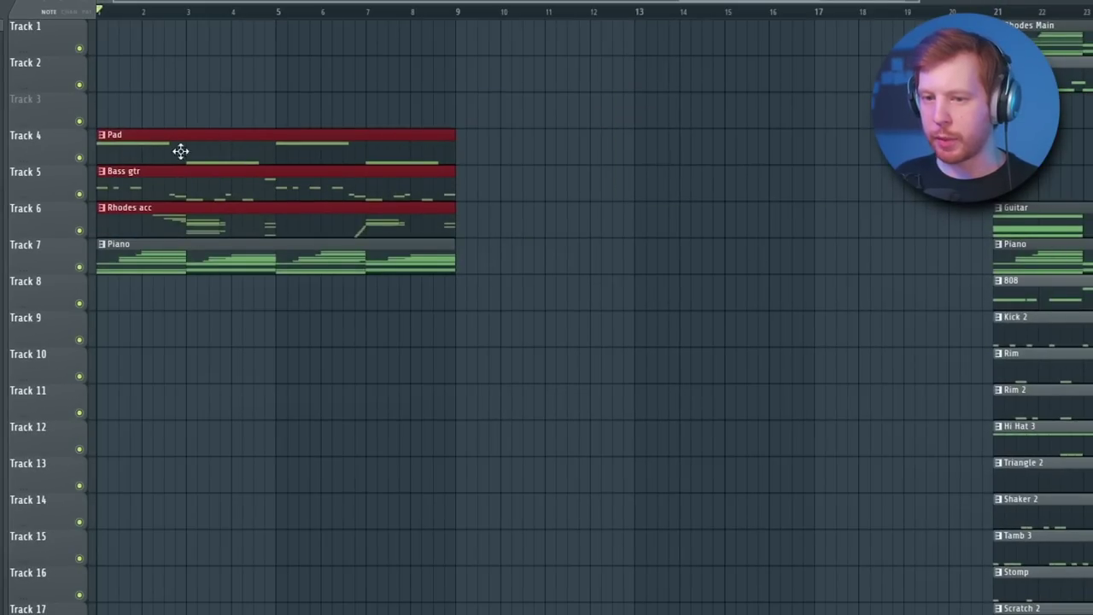
{"action": "left_click_drag", "start_coordinate": [479, 38], "coordinate": [525, 37]}
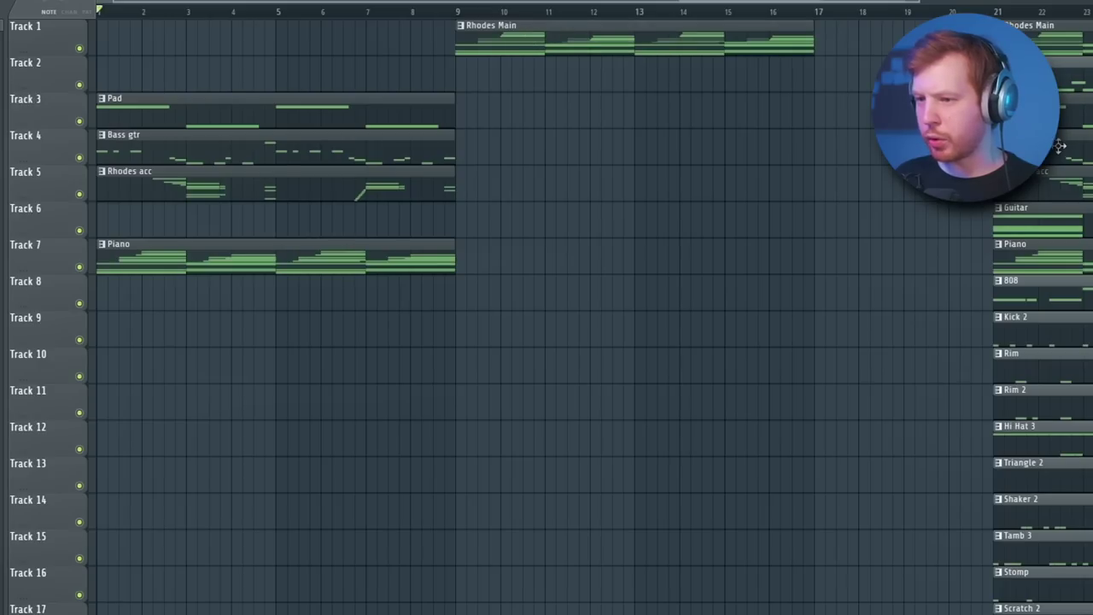
{"action": "left_click_drag", "start_coordinate": [1059, 146], "coordinate": [517, 146]}
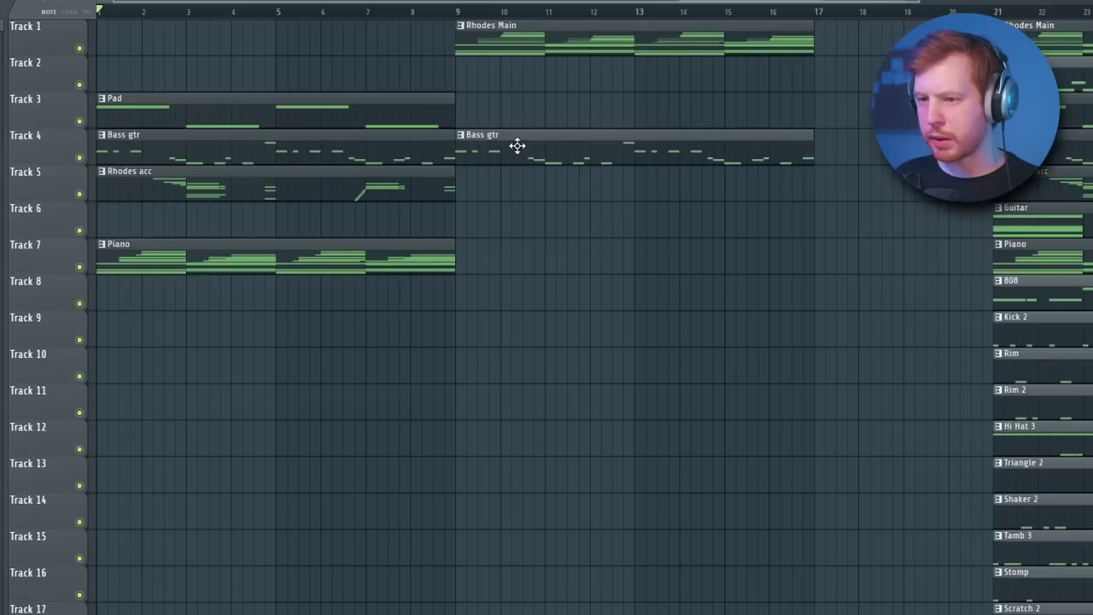
{"action": "left_click_drag", "start_coordinate": [1062, 79], "coordinate": [524, 78]}
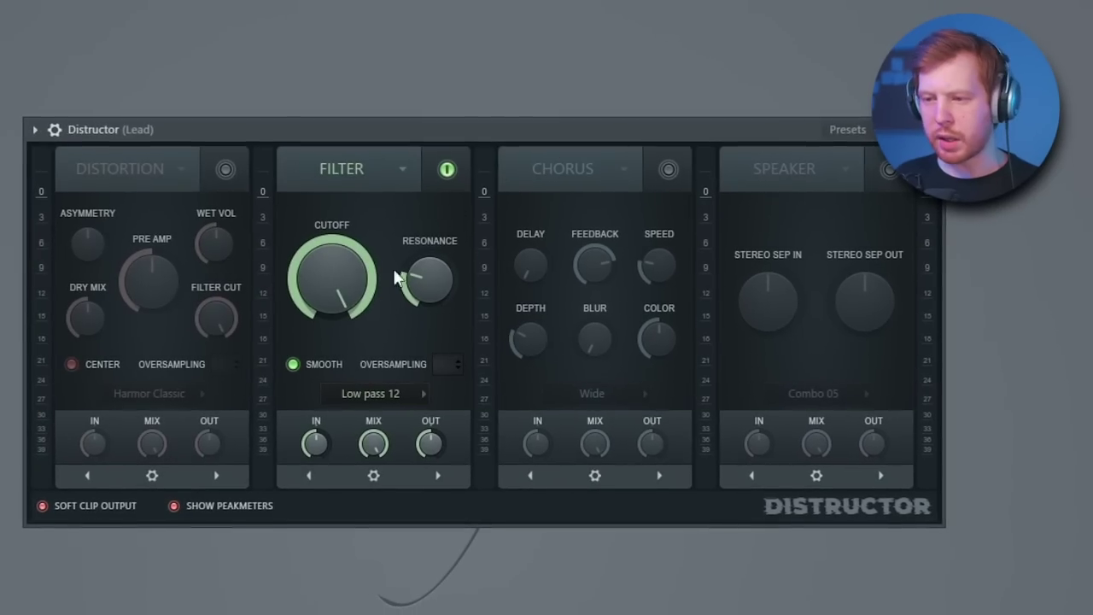
Lower the Distructor filter cutoff and the ValhallaVintageVerb mix on the Lead.
{"action": "left_click_drag", "start_coordinate": [345, 285], "coordinate": [345, 334]}
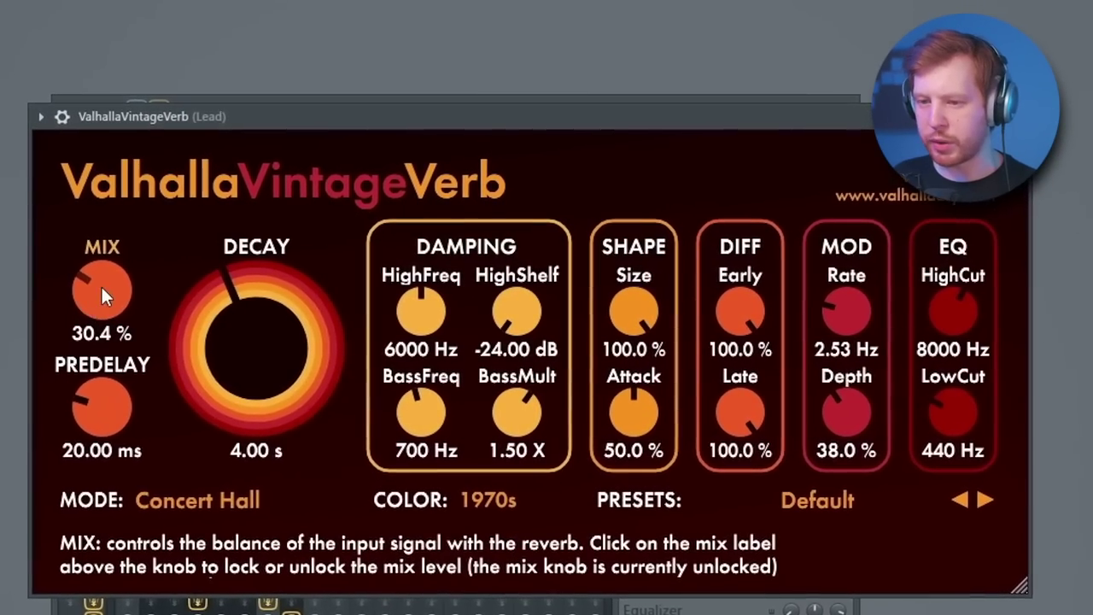
{"action": "left_click_drag", "start_coordinate": [100, 293], "coordinate": [89, 311]}
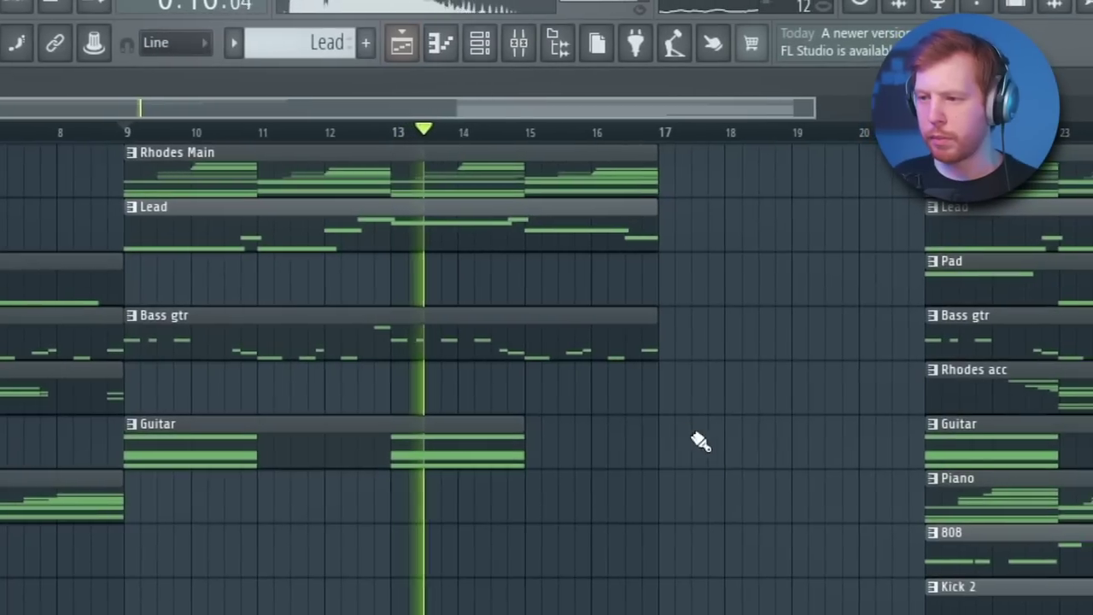
Place the Windchime 2 audio clip at bar 1 on Track 9 and play it.
{"action": "scroll", "coordinate": [666, 443], "scroll_direction": "down", "scroll_amount": 2}
{"action": "left_click_drag", "start_coordinate": [463, 382], "coordinate": [443, 333]}
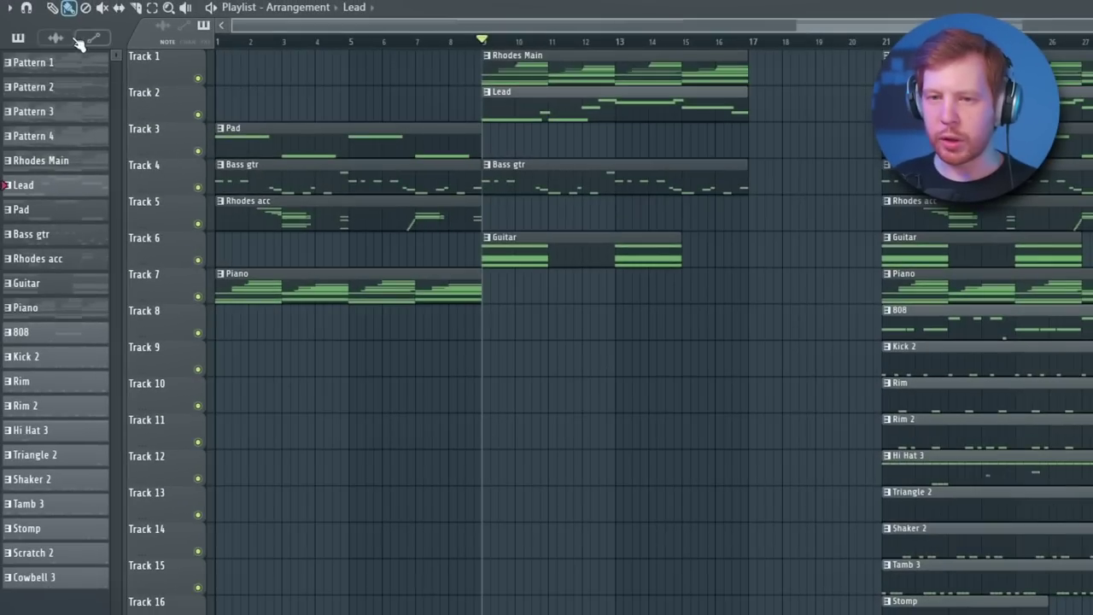
{"action": "left_click", "coordinate": [60, 37]}
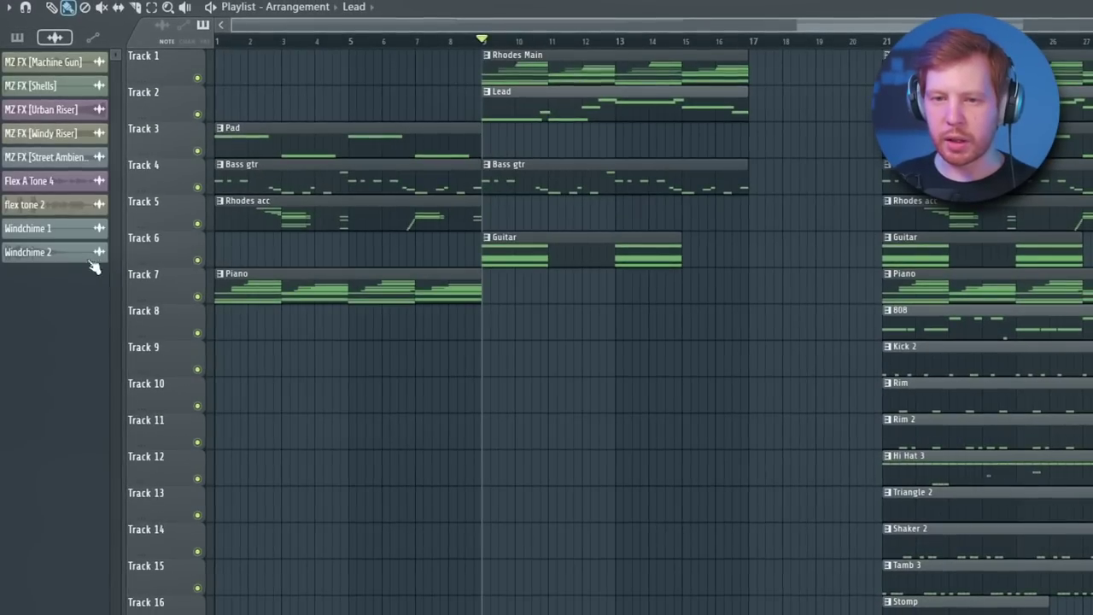
{"action": "left_click_drag", "start_coordinate": [51, 252], "coordinate": [223, 461]}
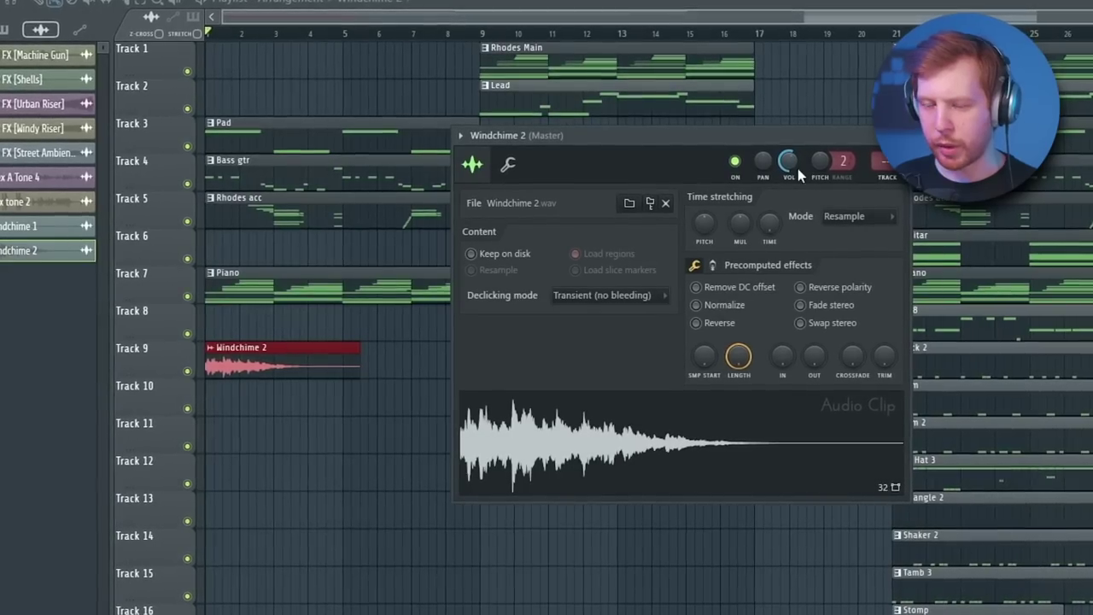
{"action": "key", "text": "space"}
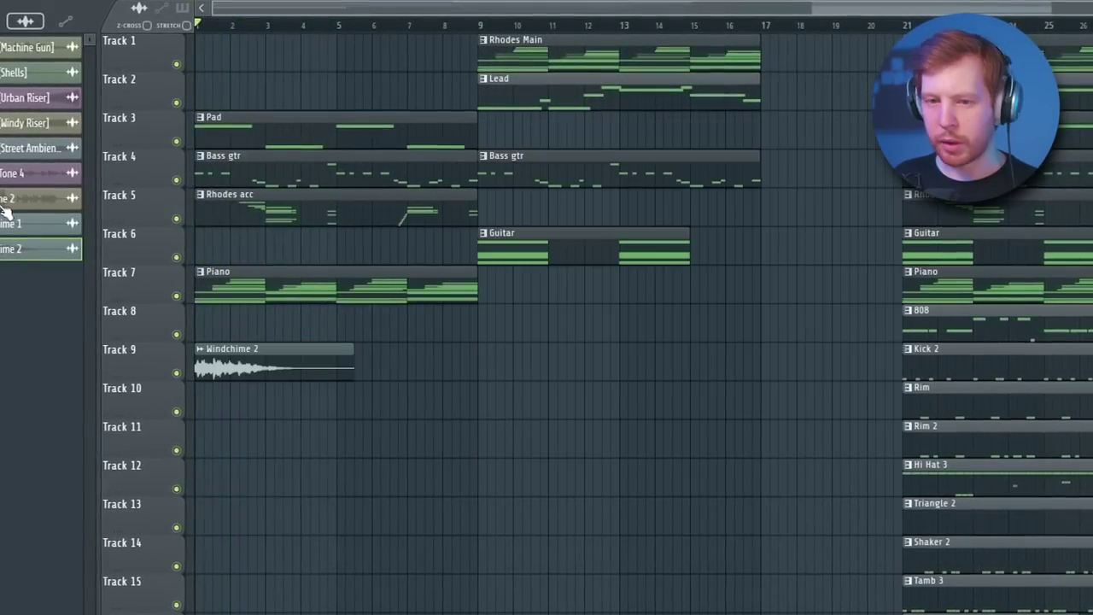
Place the flex tone 2 clip on Track 9 so its hit lands at bar 9, and play the transition.
{"action": "left_click", "coordinate": [7, 202]}
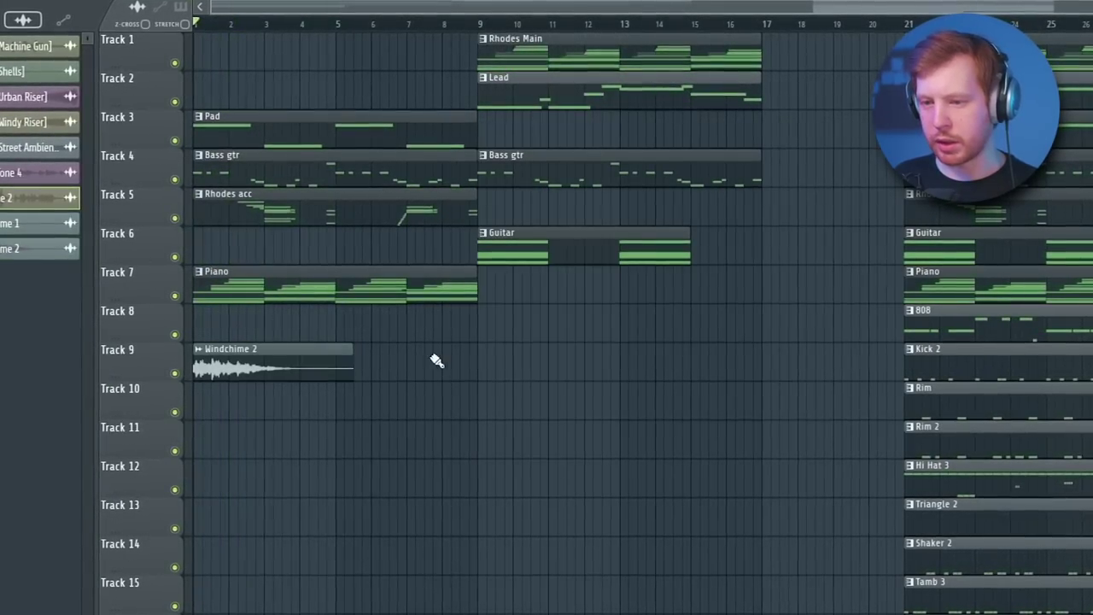
{"action": "left_click", "coordinate": [437, 360]}
{"action": "double_click", "coordinate": [469, 362]}
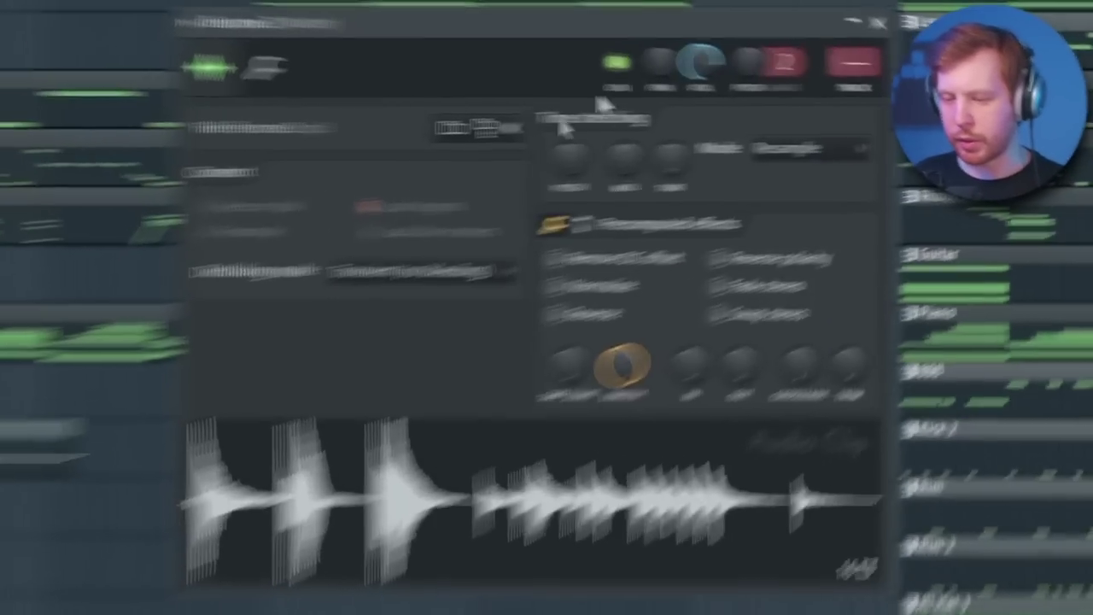
{"action": "left_click_drag", "start_coordinate": [621, 366], "coordinate": [621, 436]}
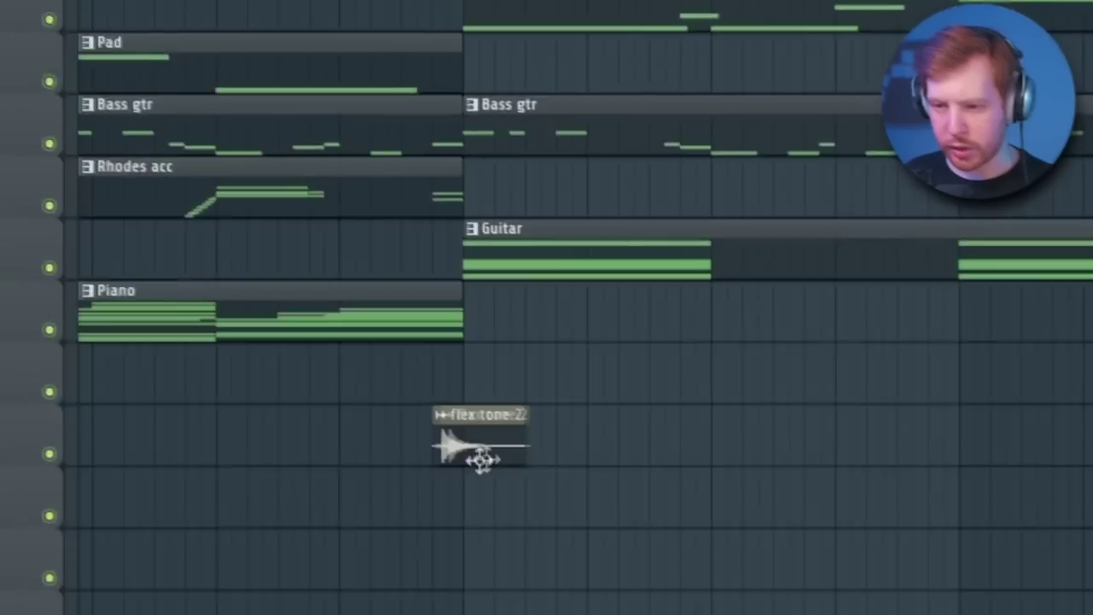
{"action": "scroll", "coordinate": [469, 441], "scroll_direction": "up", "scroll_amount": 5}
{"action": "left_click_drag", "start_coordinate": [483, 461], "coordinate": [515, 446]}
{"action": "key", "text": "space"}
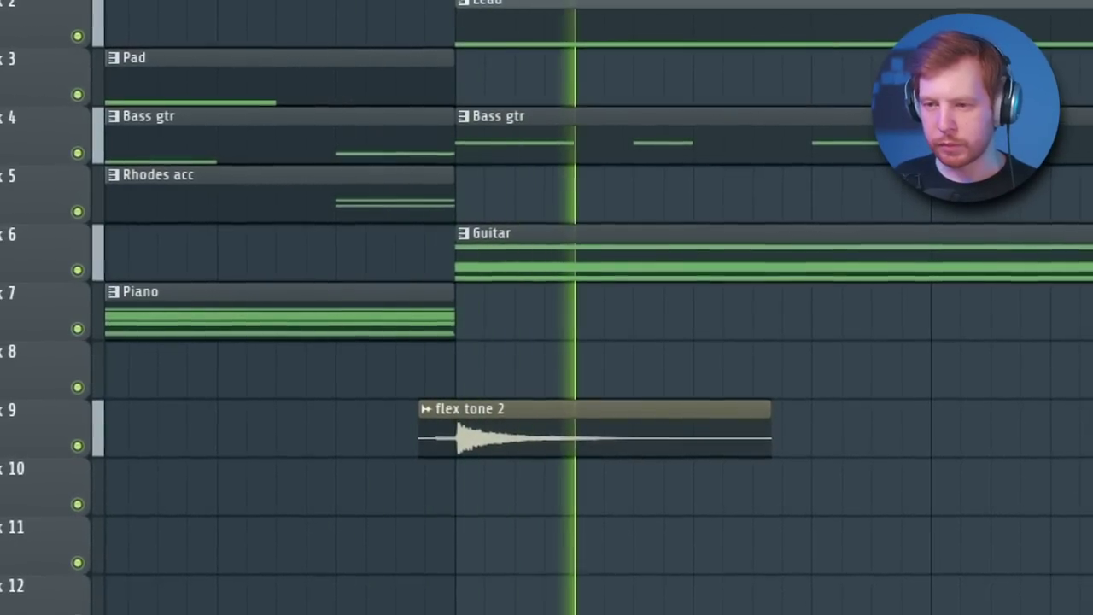
Add the Windchime 1 clip from bar 13 and reverse it so it swells into bar 17.
{"action": "scroll", "coordinate": [332, 69], "scroll_direction": "down", "scroll_amount": 9}
{"action": "key", "text": "space"}
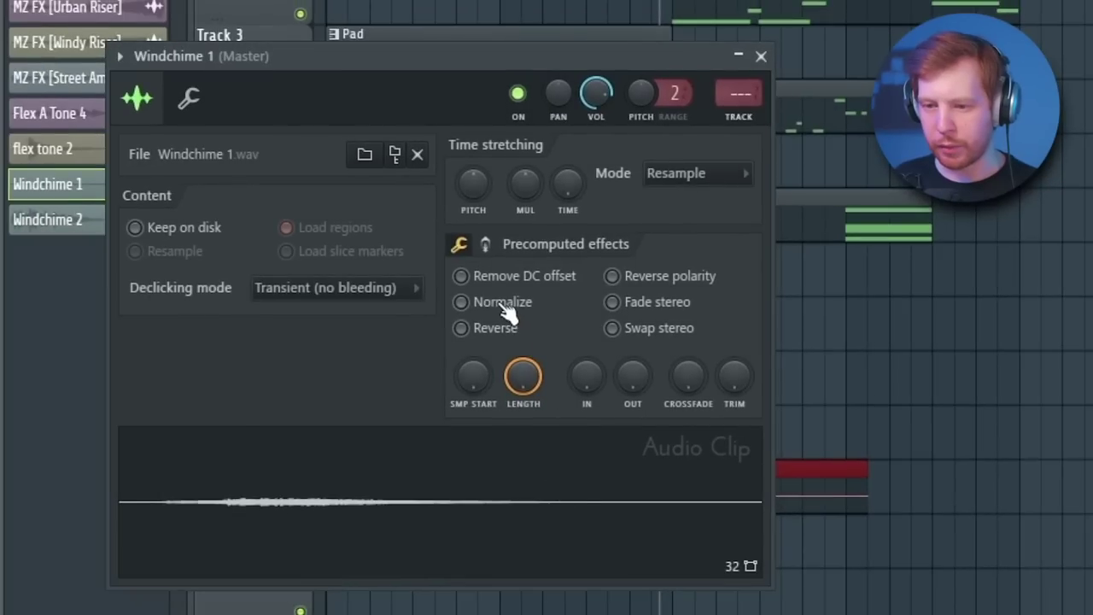
{"action": "left_click", "coordinate": [462, 328]}
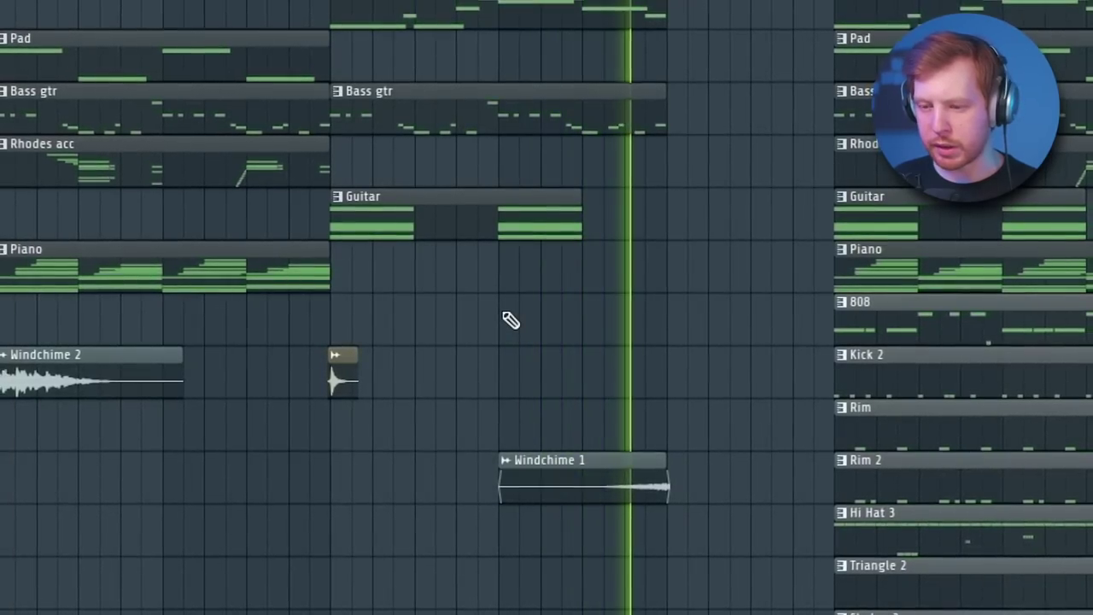
Place the Flex A Tone 4 clip in bar 15 on Track 8 and the MZ Crash [Johnny] clip at bar 17.
{"action": "scroll", "coordinate": [512, 365], "scroll_direction": "up", "scroll_amount": 10}
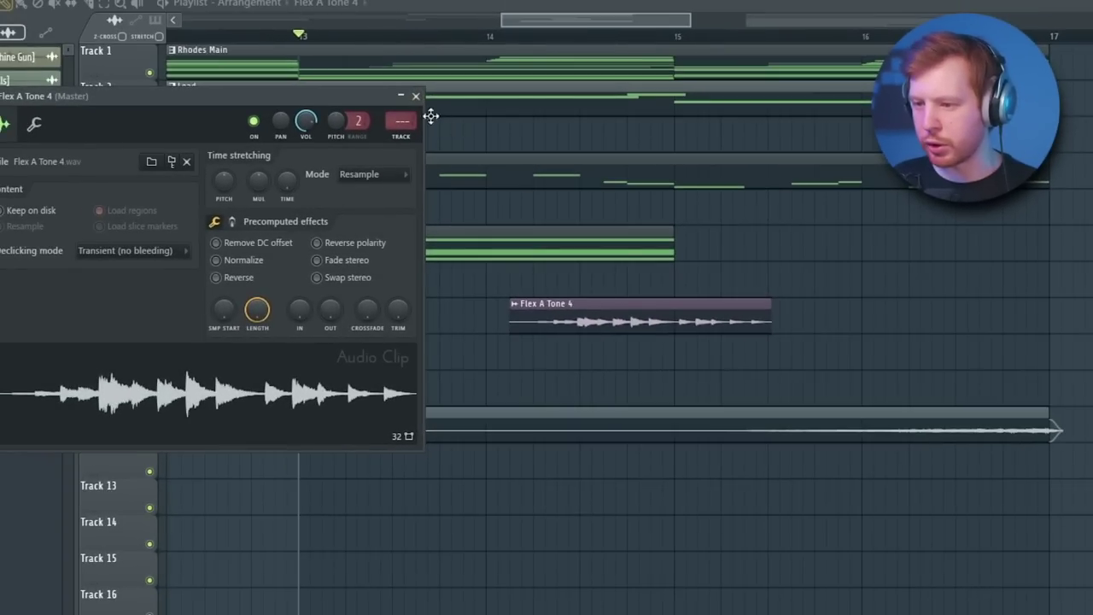
{"action": "left_click", "coordinate": [362, 11]}
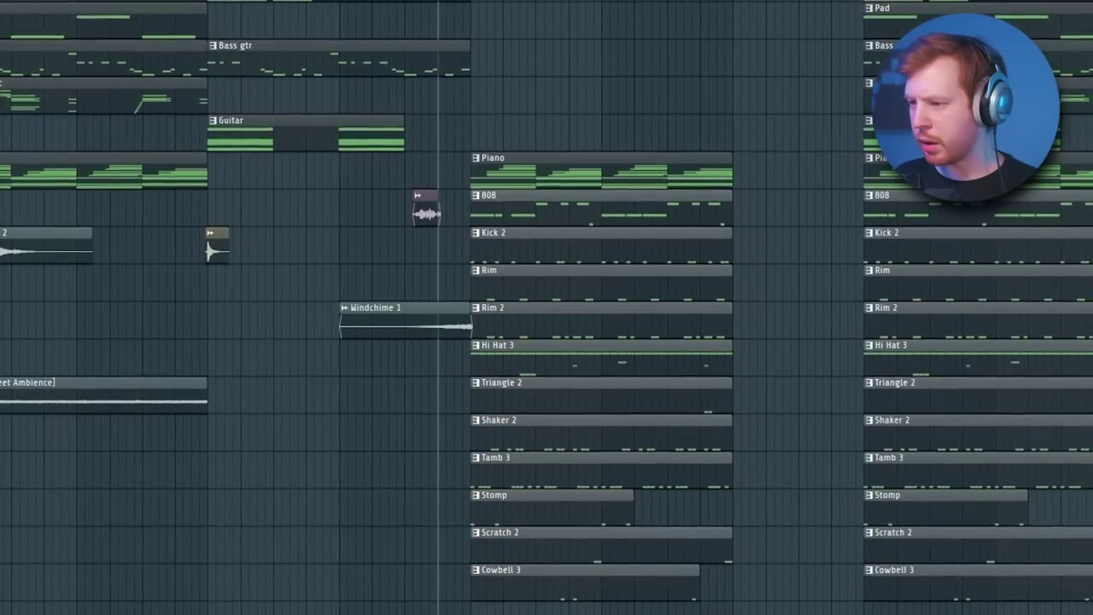
{"action": "key", "text": "space"}
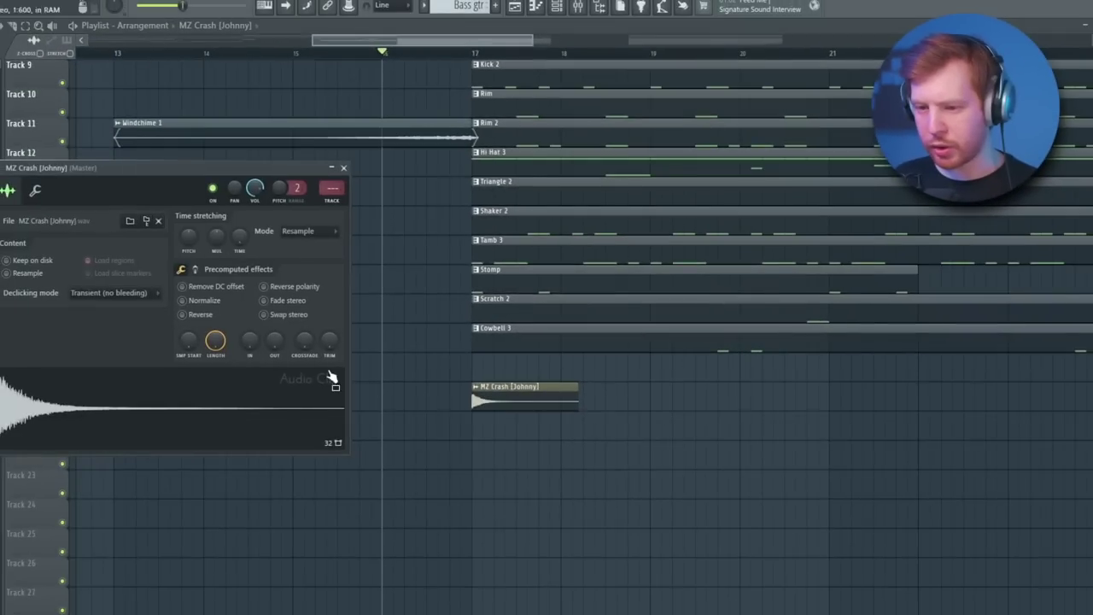
{"action": "left_click", "coordinate": [194, 270]}
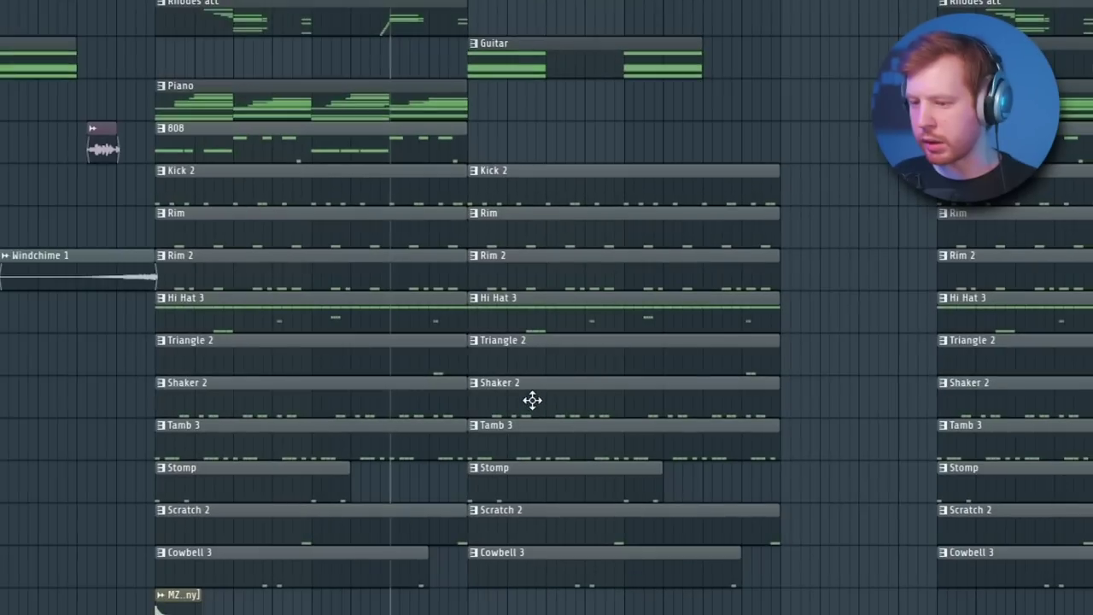
Delete the Shaker 2 and Tamb 3 clips in the section from bar 25 and place a flex tone 2 clip near bar 28.
{"action": "left_click_drag", "start_coordinate": [532, 400], "coordinate": [546, 444]}
{"action": "key", "text": "Delete"}
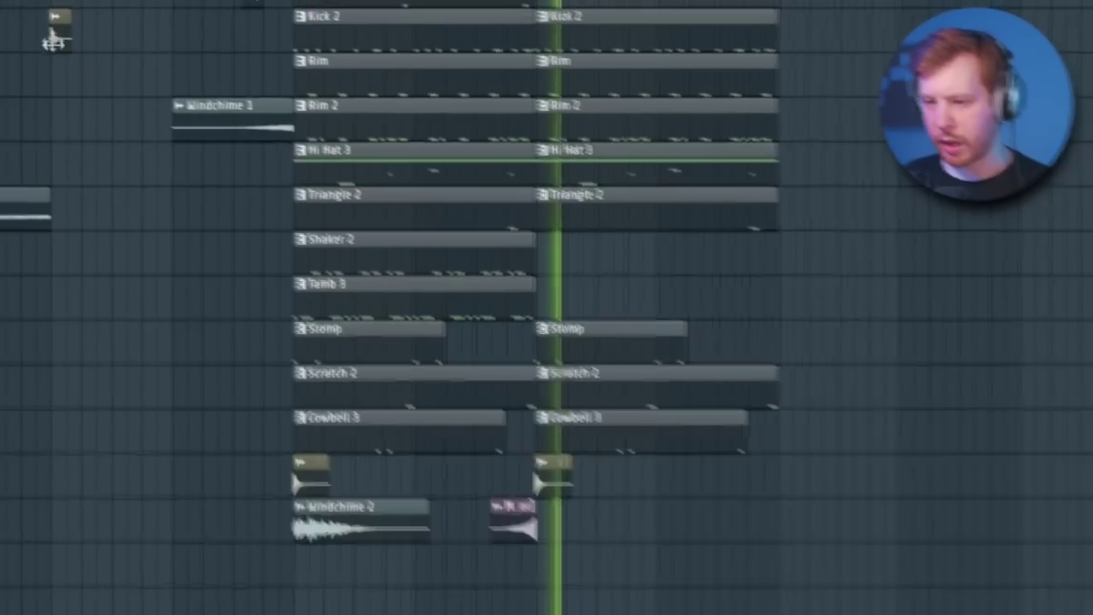
{"action": "left_click", "coordinate": [640, 523]}
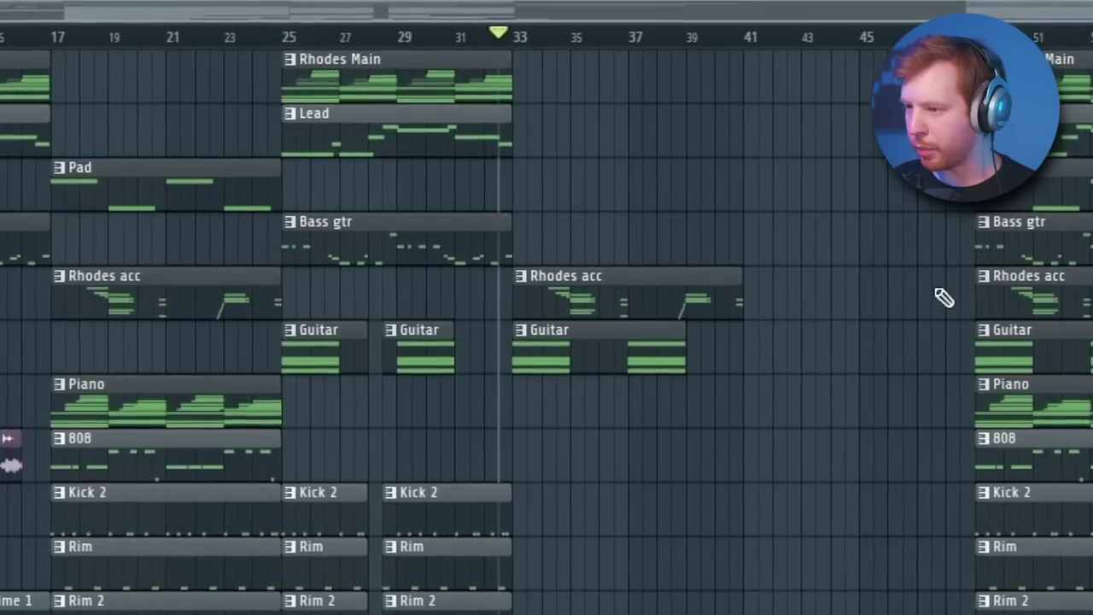
Copy the Pad and 808 clips to bar 33 and play the new section.
{"action": "left_click_drag", "start_coordinate": [683, 186], "coordinate": [555, 187]}
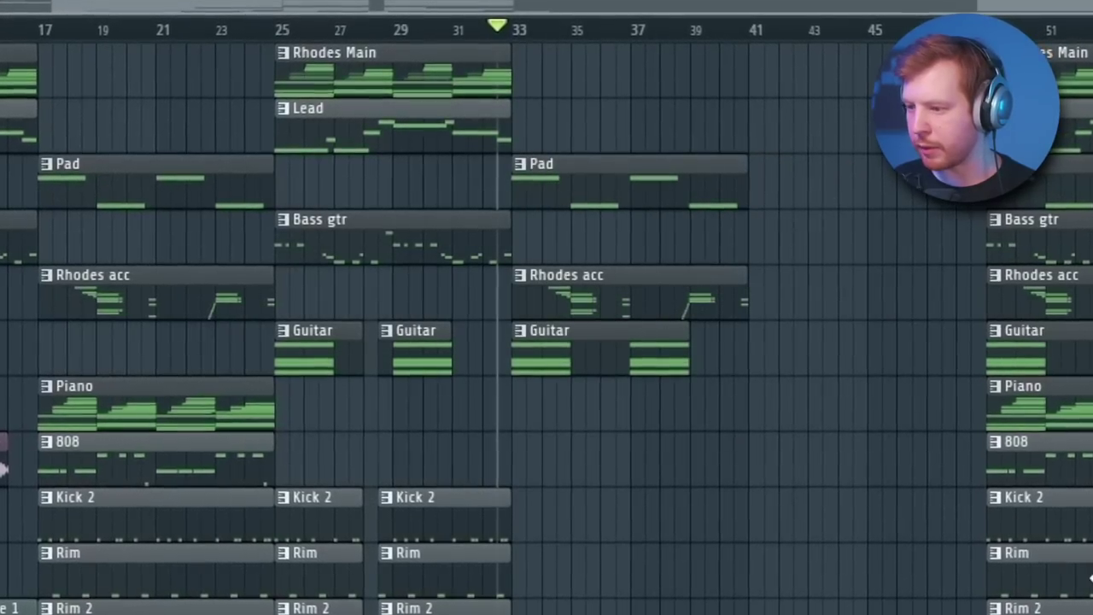
{"action": "left_click_drag", "start_coordinate": [1078, 443], "coordinate": [599, 443], "text": "shift"}
{"action": "key", "text": "space"}
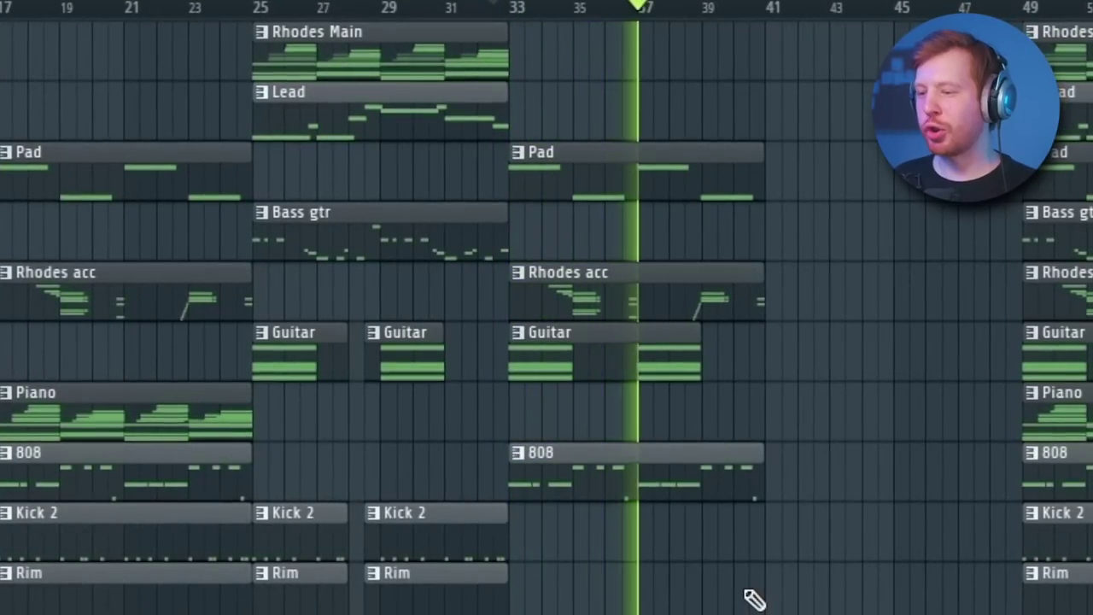
{"action": "key", "text": "space"}
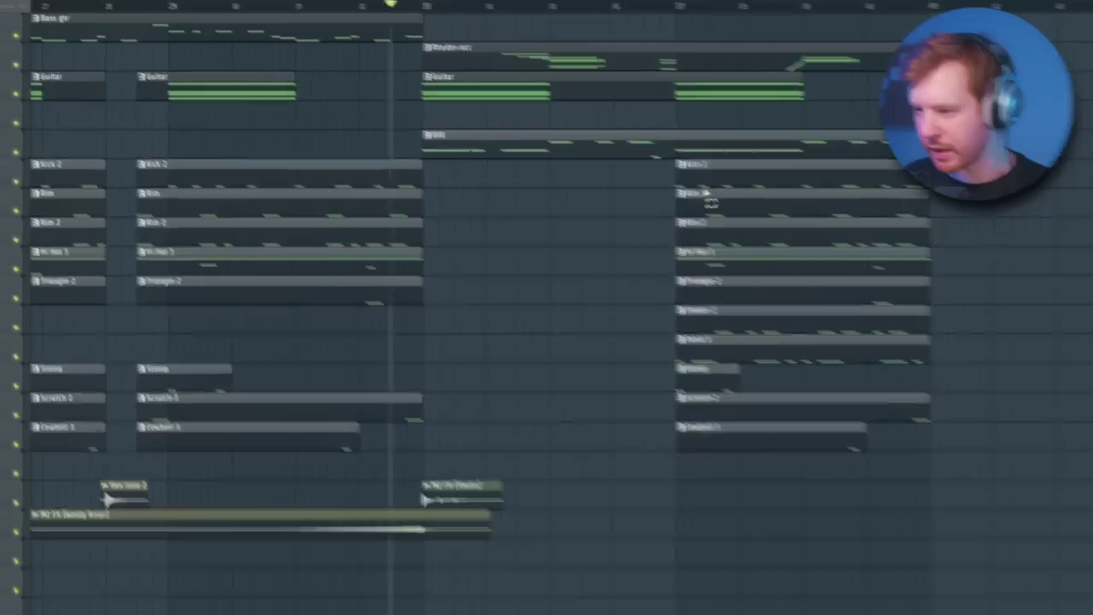
Extend the starts of the drum clips at bar 37 back to bar 35 and copy the flex tone 2 clip to near bar 36.
{"action": "left_click_drag", "start_coordinate": [687, 162], "coordinate": [692, 449], "text": "ctrl"}
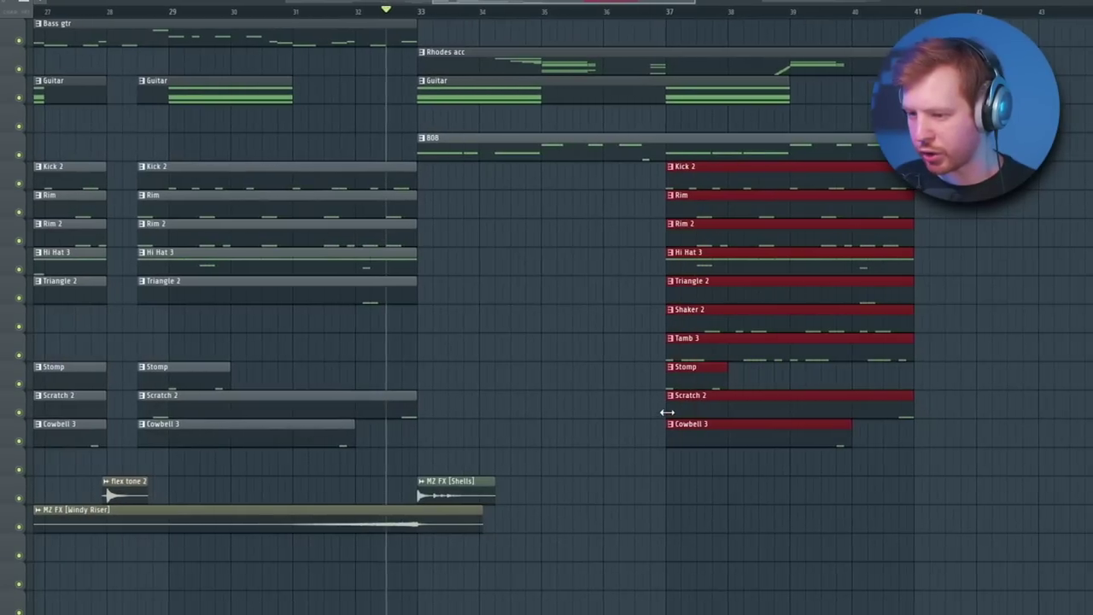
{"action": "left_click_drag", "start_coordinate": [667, 412], "coordinate": [569, 419]}
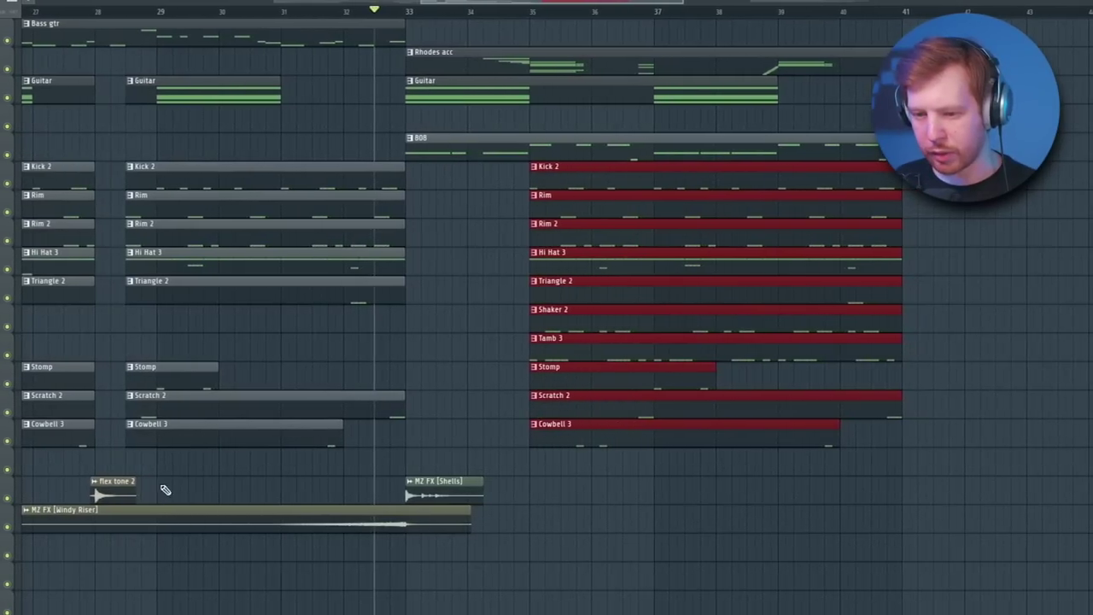
{"action": "left_click_drag", "start_coordinate": [130, 496], "coordinate": [512, 498], "text": "shift"}
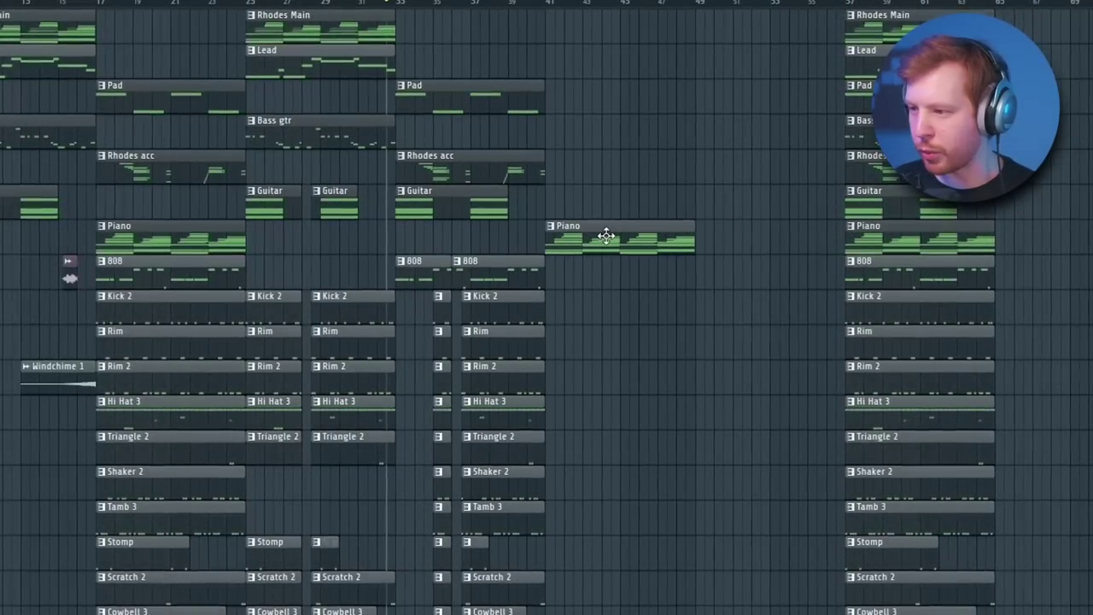
Copy the Bass gtr clip to bar 41 and the MZ FX [Windy Riser] clip to the stretch just before bar 49.
{"action": "left_click_drag", "start_coordinate": [876, 143], "coordinate": [554, 152]}
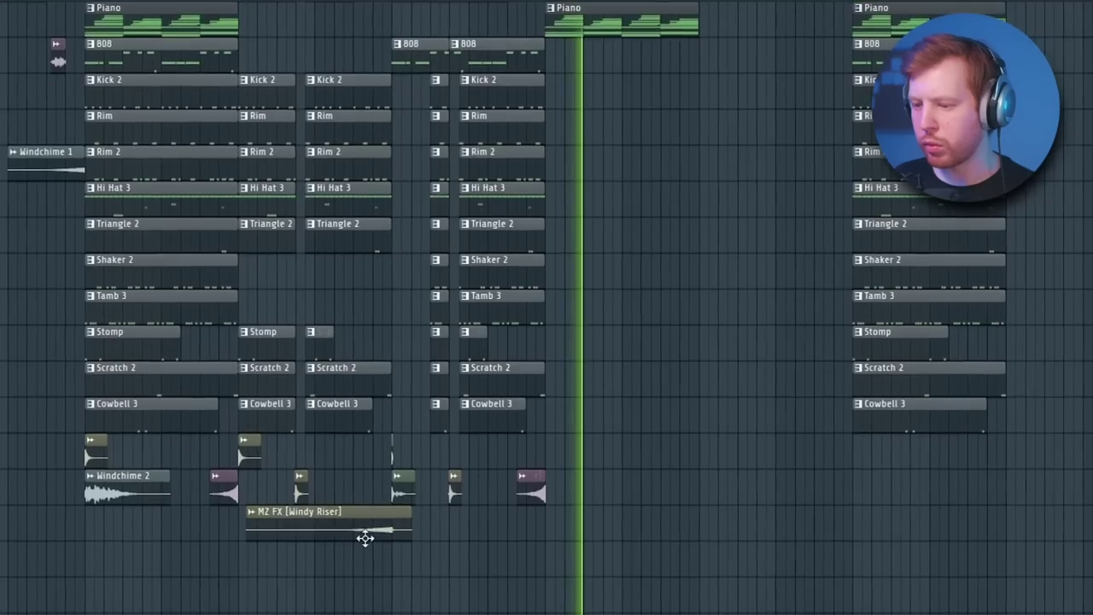
{"action": "left_click_drag", "start_coordinate": [367, 537], "coordinate": [667, 539]}
{"action": "scroll", "coordinate": [689, 495], "scroll_direction": "up", "scroll_amount": 6}
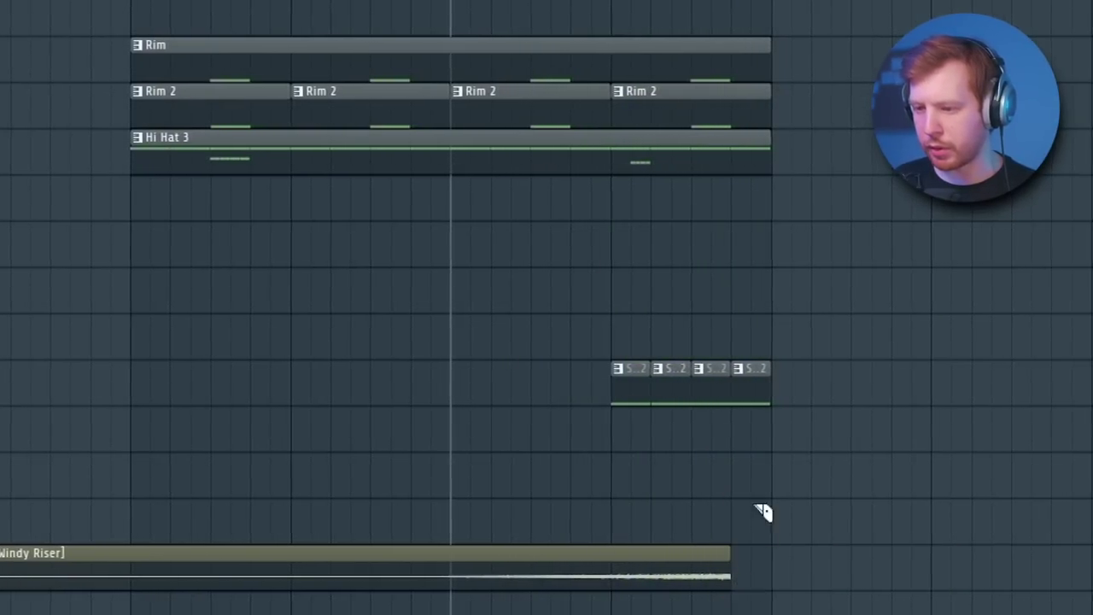
Slice the Rim, Rim 2 and Hi Hat 3 clips midway through bar 48 and play the arrangement into the next section.
{"action": "left_click_drag", "start_coordinate": [691, 51], "coordinate": [691, 198]}
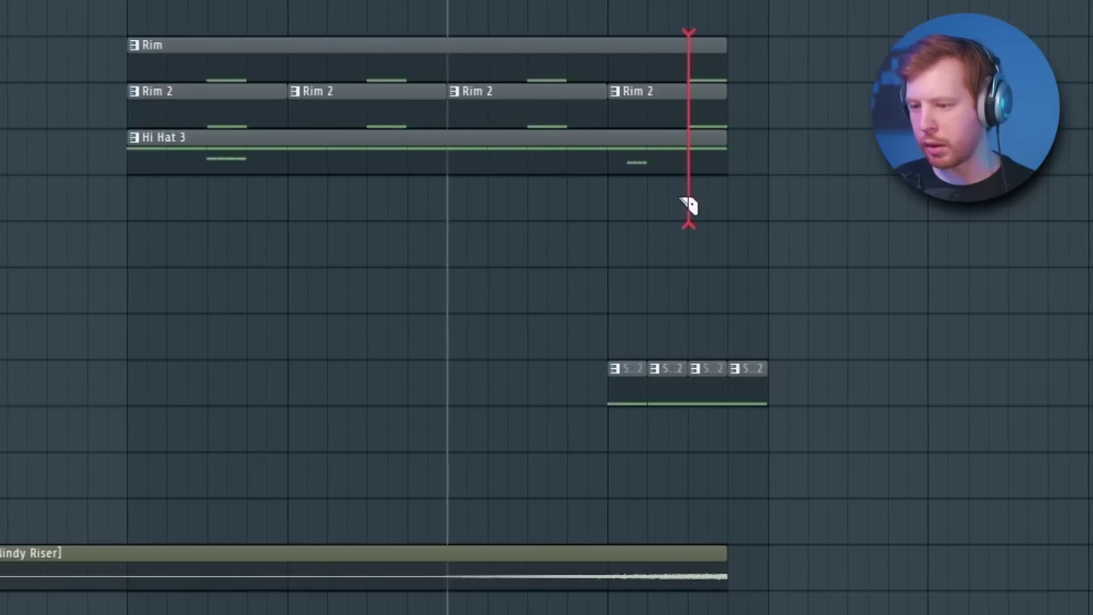
{"action": "key", "text": "space"}
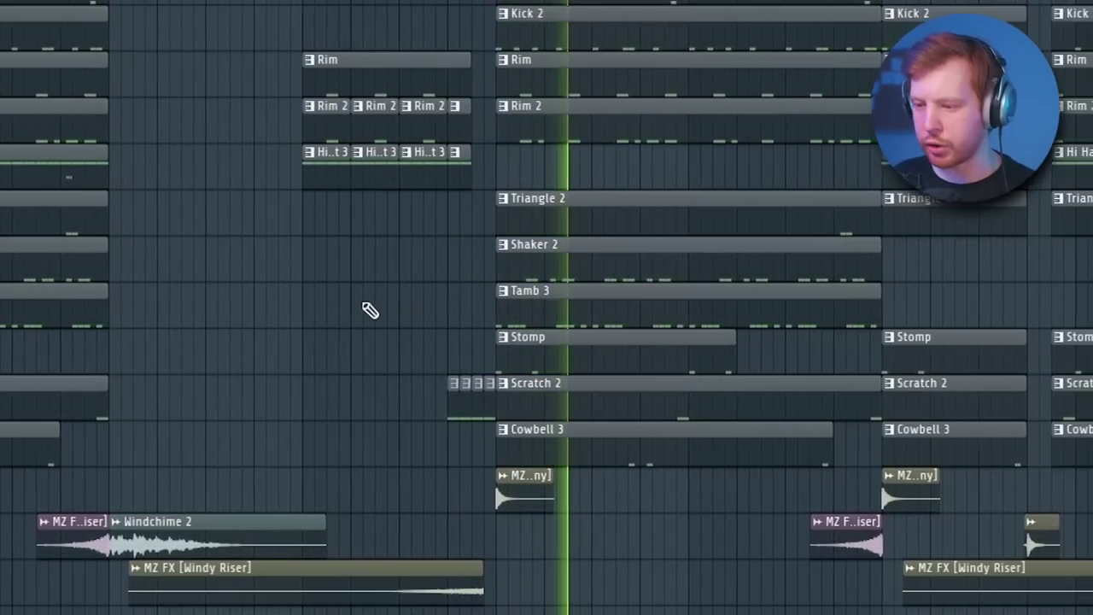
{"action": "scroll", "coordinate": [359, 308], "scroll_direction": "down", "scroll_amount": 2}
{"action": "left_click_drag", "start_coordinate": [336, 301], "coordinate": [382, 447]}
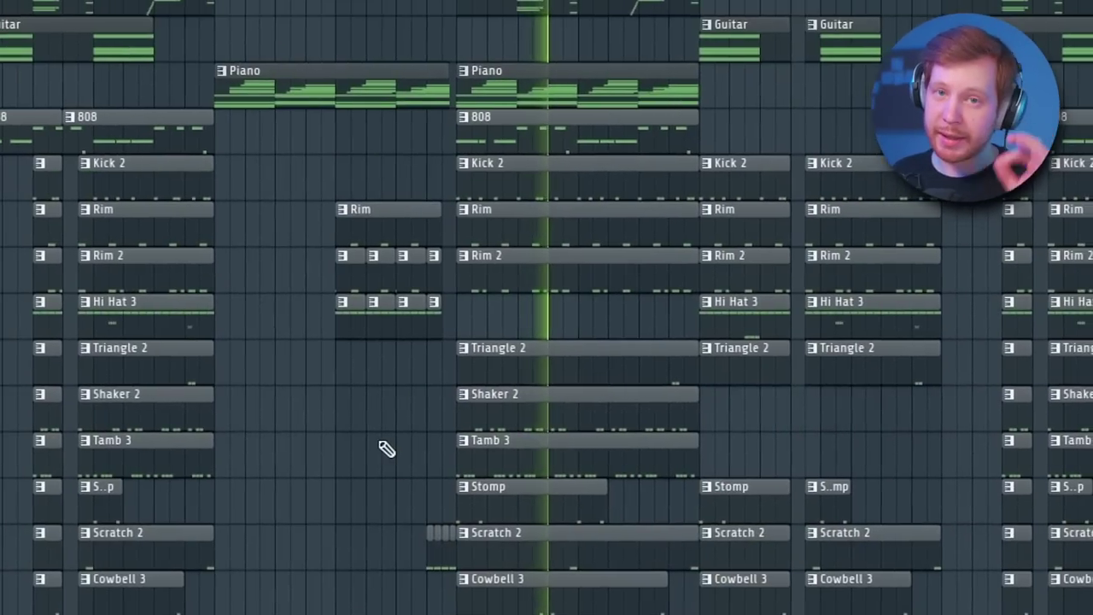
{"action": "left_click_drag", "start_coordinate": [340, 418], "coordinate": [311, 481]}
{"action": "scroll", "coordinate": [277, 478], "scroll_direction": "down", "scroll_amount": 2}
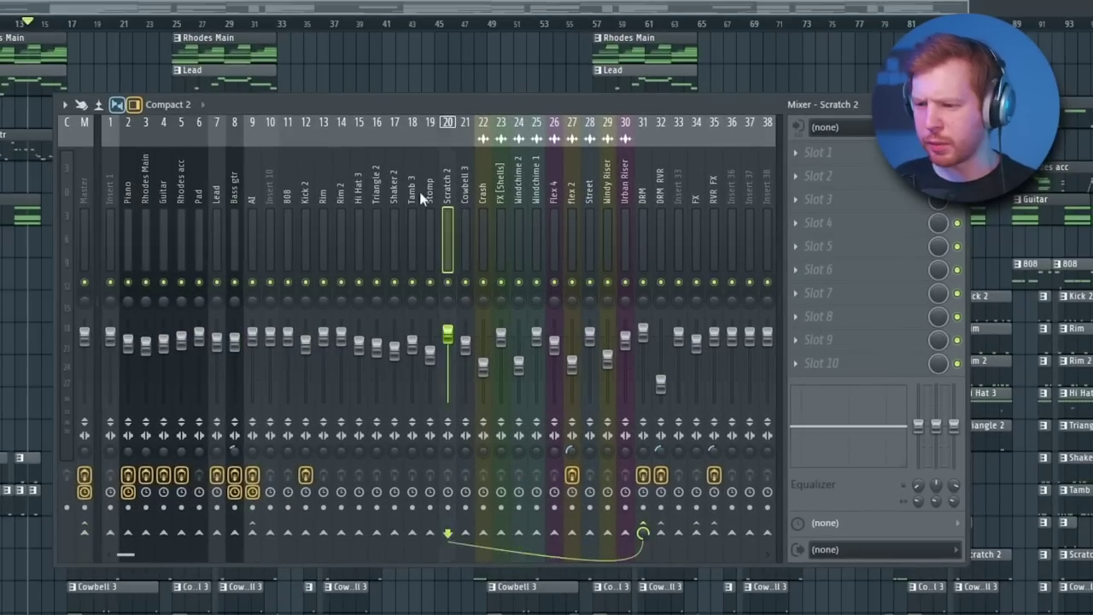
Review the mixer's drum and FX channels and the ValhallaVintageVerb on the RVR FX track.
{"action": "left_click_drag", "start_coordinate": [420, 198], "coordinate": [507, 192]}
{"action": "left_click", "coordinate": [854, 201]}
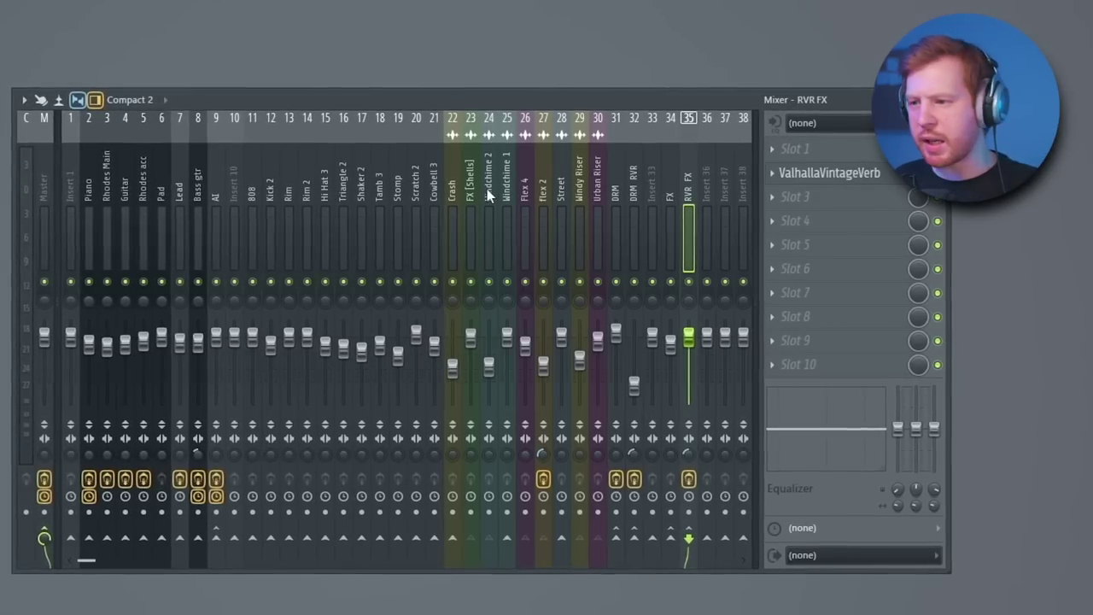
{"action": "left_click", "coordinate": [835, 175]}
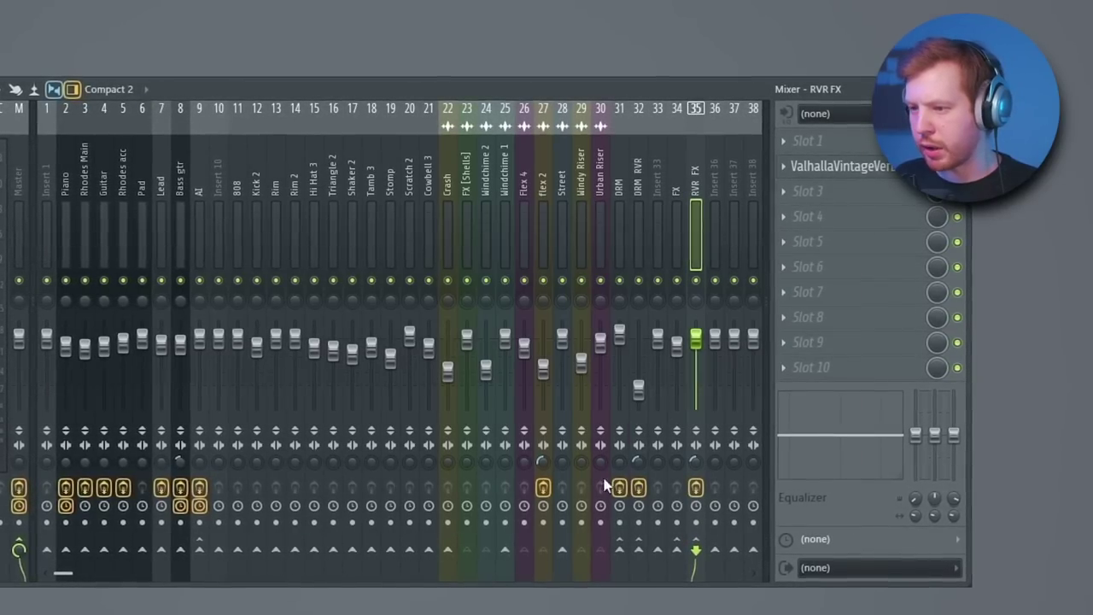
{"action": "left_click", "coordinate": [530, 187]}
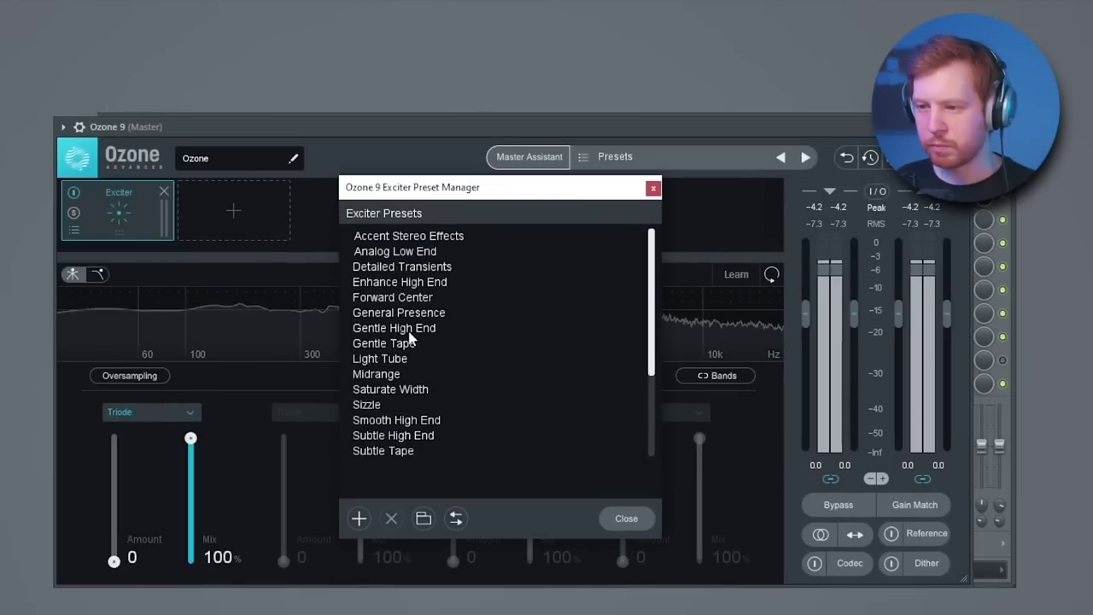
Apply Ozone 9's Gentle Tape Exciter preset and set Imager widths to 8.9 on band 2 and 24.1 on band 3, widening band 4 slightly.
{"action": "left_click", "coordinate": [408, 332]}
{"action": "left_click", "coordinate": [407, 344]}
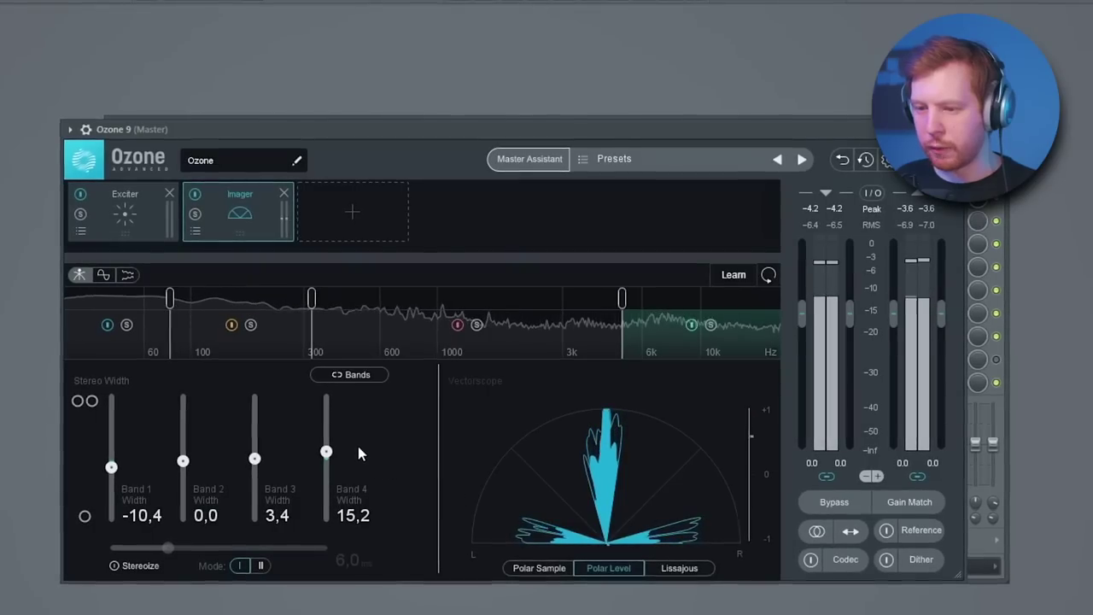
{"action": "left_click_drag", "start_coordinate": [255, 458], "coordinate": [254, 445]}
{"action": "left_click_drag", "start_coordinate": [188, 458], "coordinate": [187, 453]}
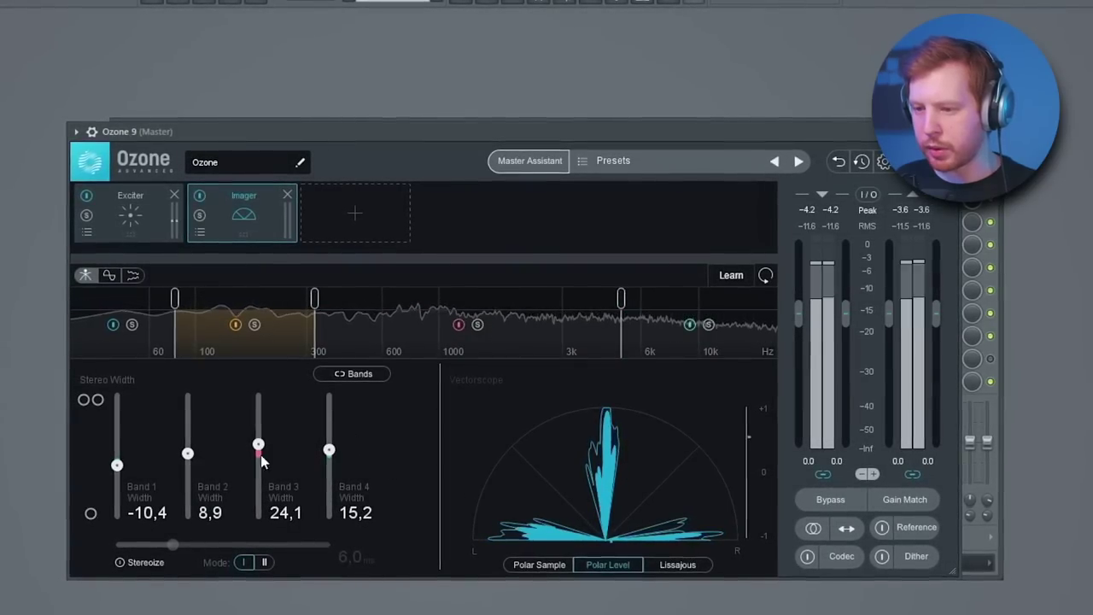
{"action": "left_click_drag", "start_coordinate": [329, 450], "coordinate": [331, 446]}
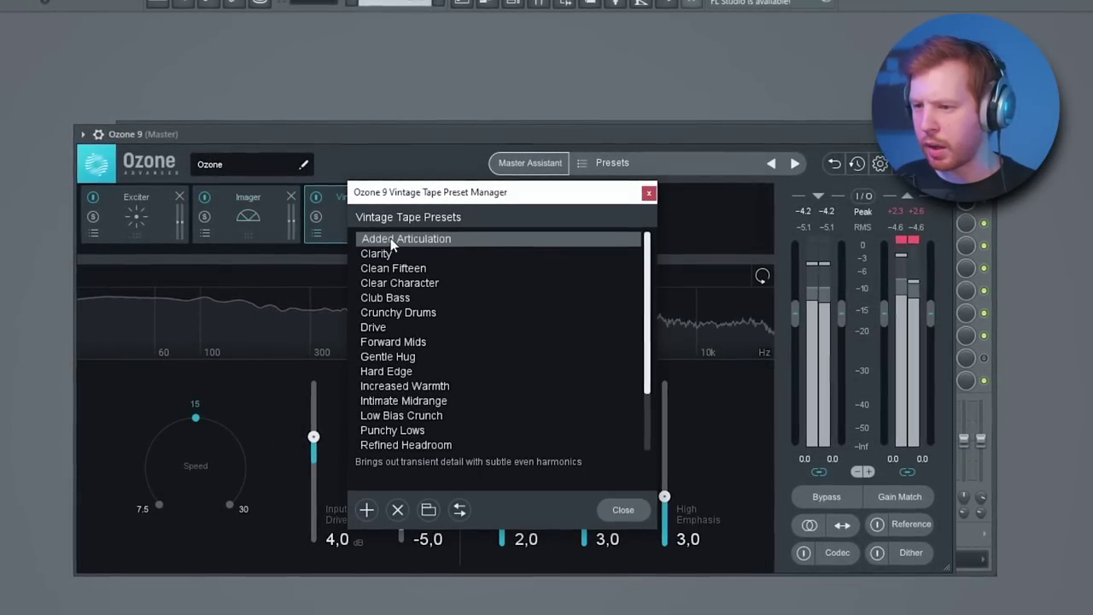
Apply the Added Articulation preset in Vintage Tape, set the FabFilter Pro-L 2 gain to +2.46 dB on the master, and play the song.
{"action": "left_click", "coordinate": [649, 192]}
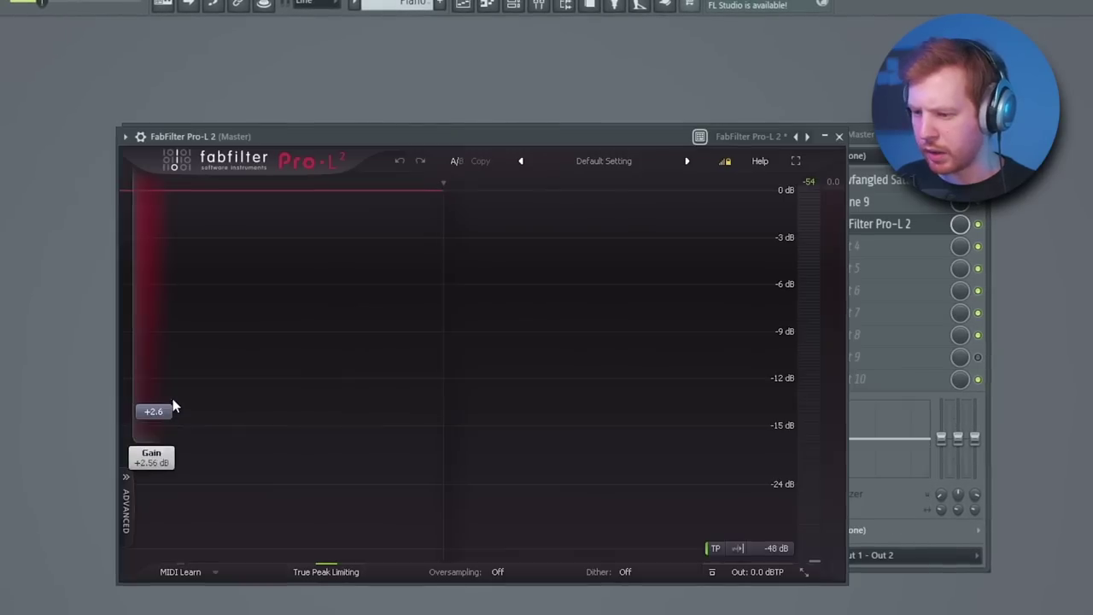
{"action": "mouse_move", "coordinate": [171, 407]}
{"action": "left_mouse_down"}
{"action": "mouse_move", "coordinate": [179, 383]}
{"action": "mouse_move", "coordinate": [170, 414]}
{"action": "left_mouse_up"}
{"action": "key", "text": "space"}
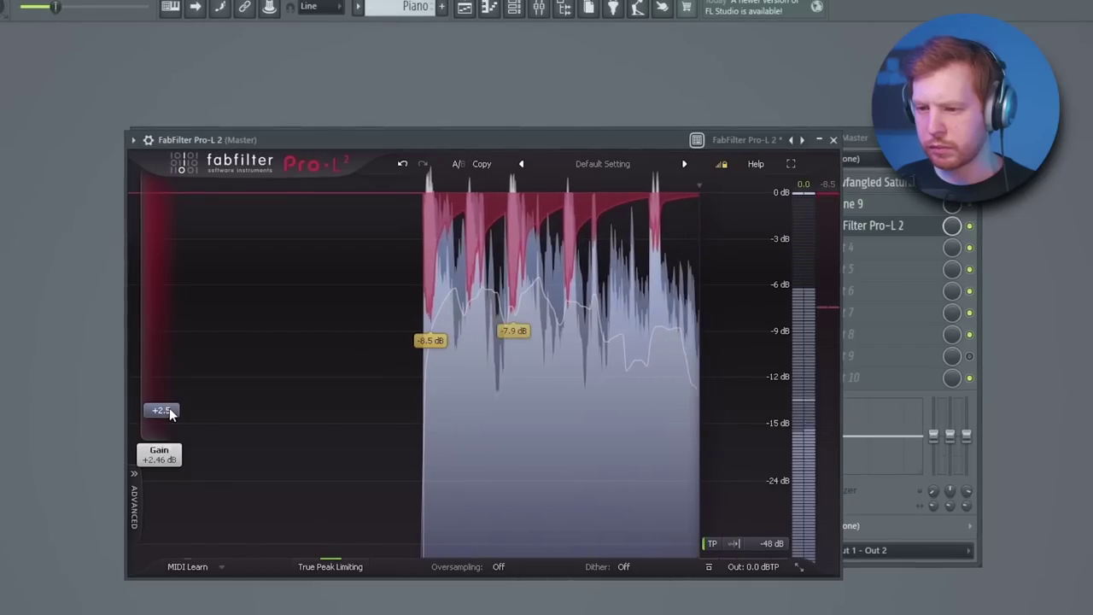